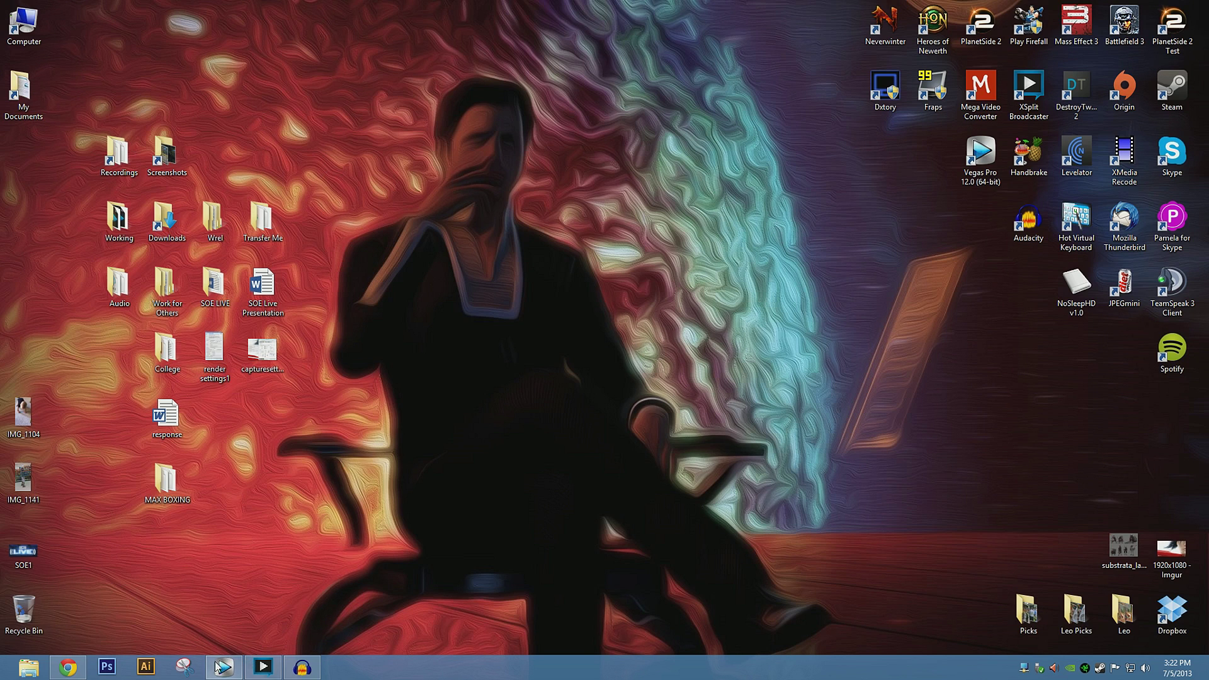
# In Chrome, browse Sony Creative Software's full product list to the Vegas product page and scroll through it.
pyautogui.click(68, 668)
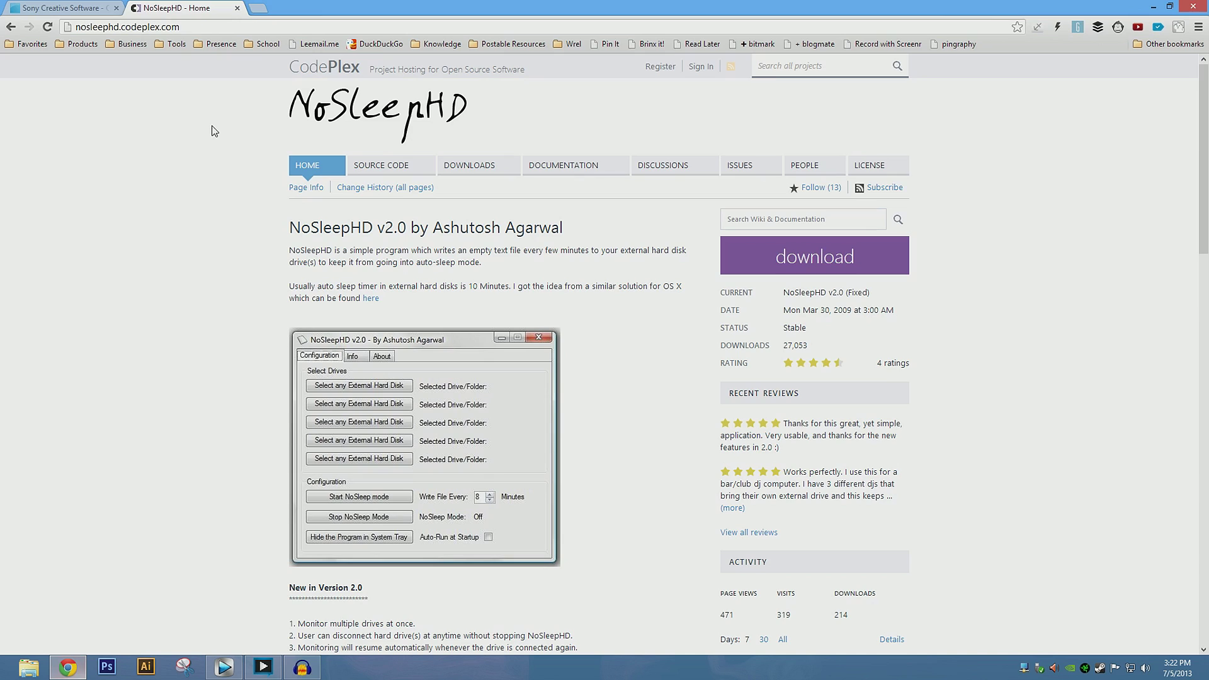
pyautogui.click(75, 8)
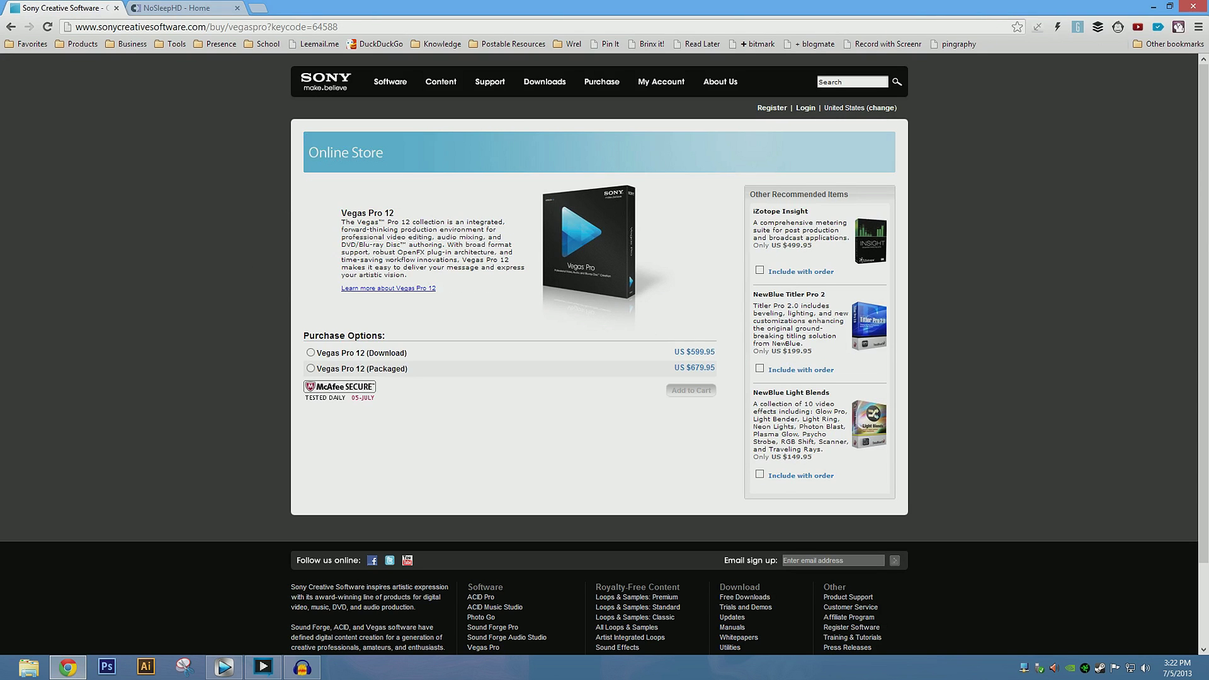
pyautogui.moveTo(395, 90)
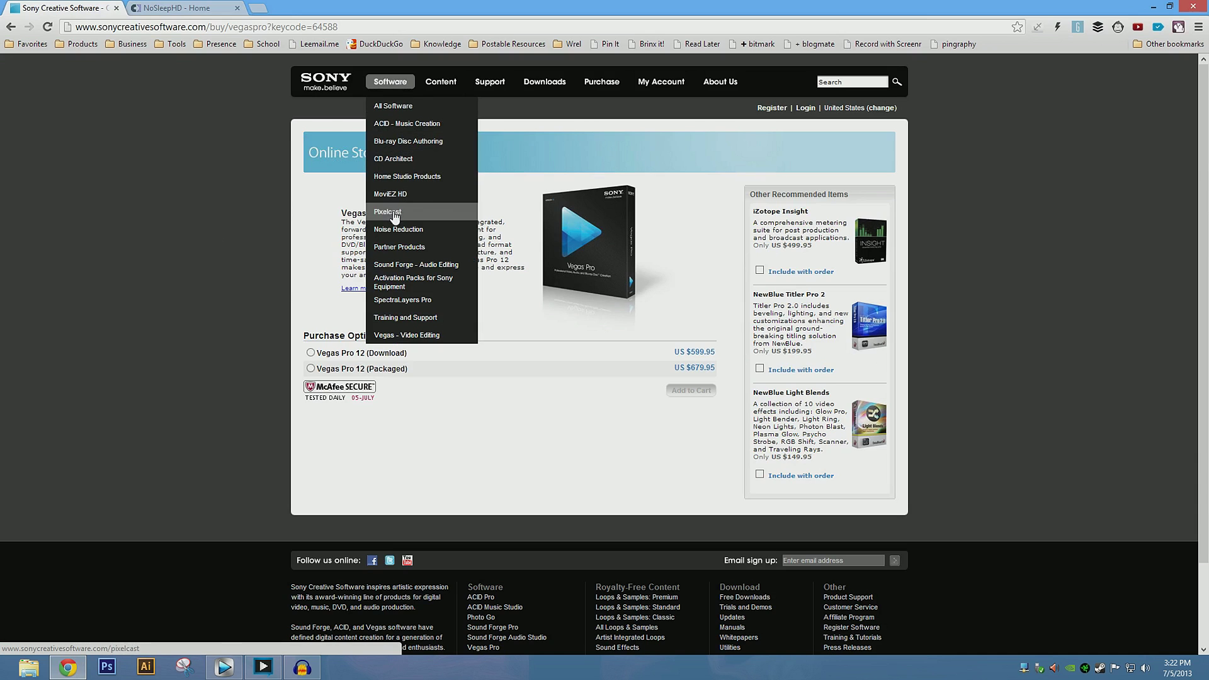
pyautogui.click(424, 110)
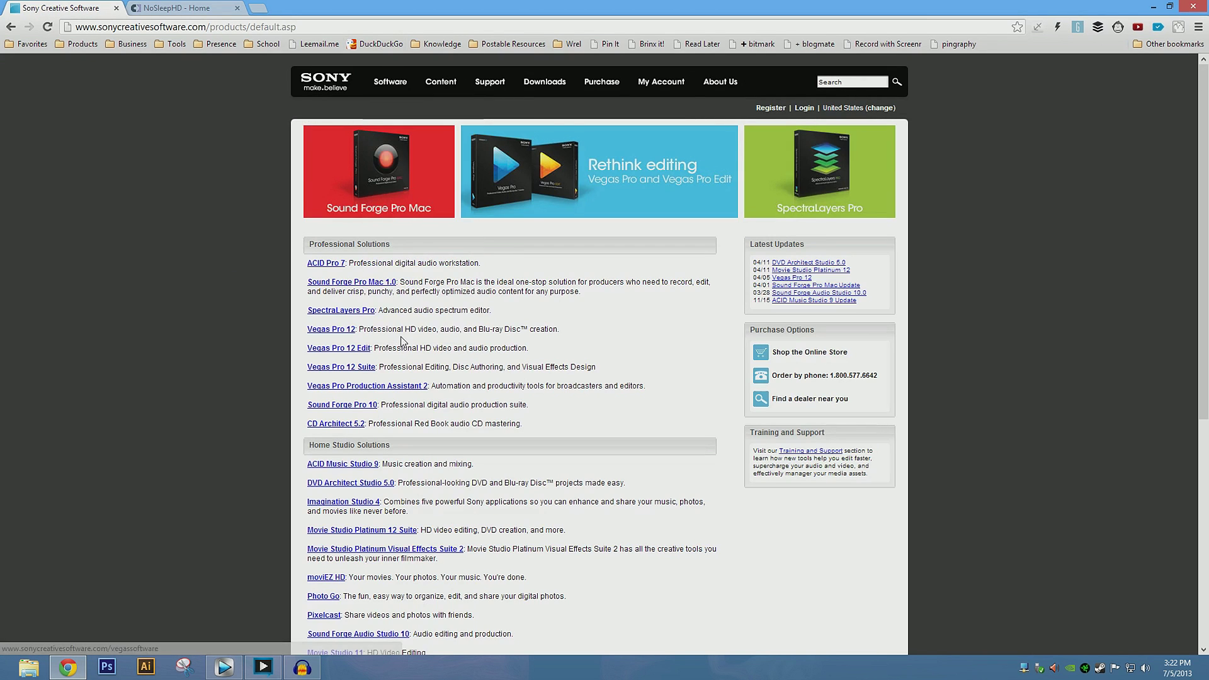
pyautogui.moveTo(403, 88)
pyautogui.click(386, 335)
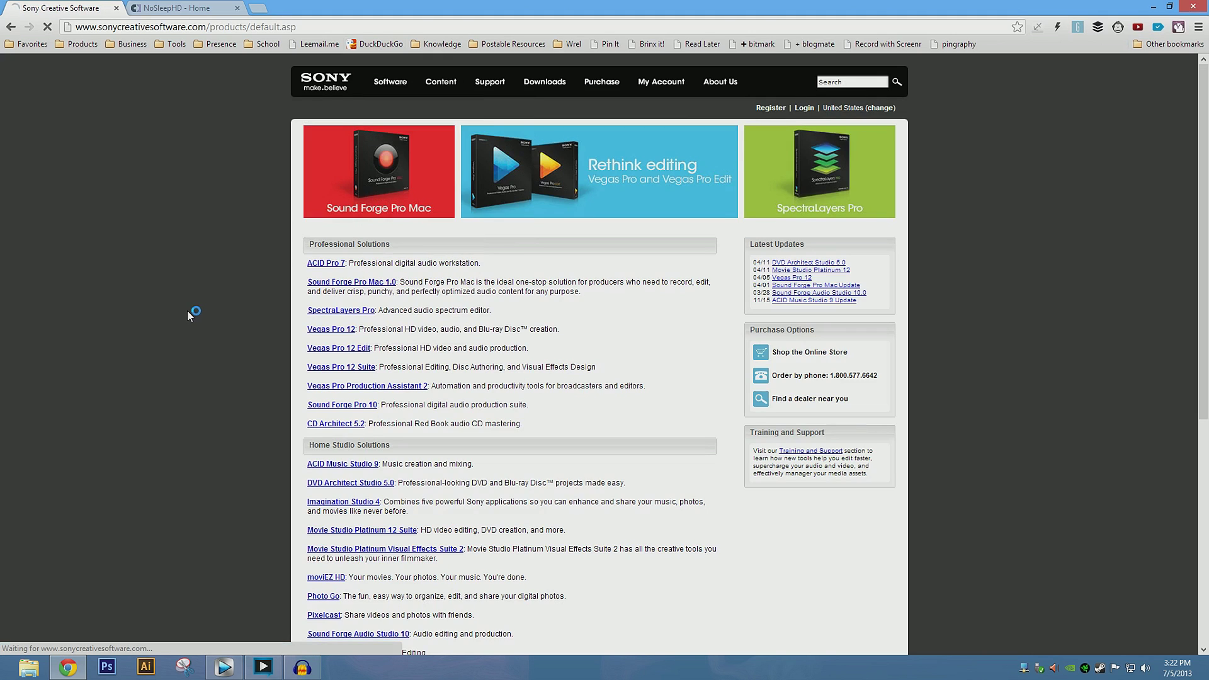
pyautogui.scroll(-5, 177, 306)
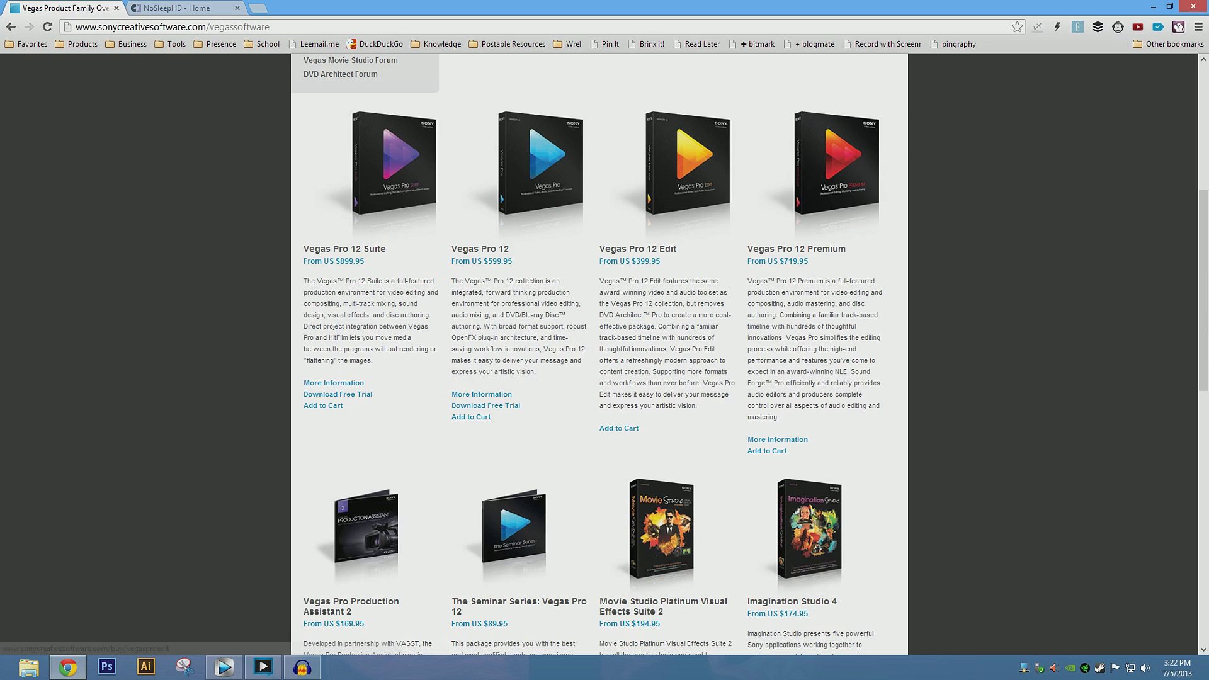
pyautogui.scroll(-12, 158, 304)
pyautogui.scroll(4, 157, 304)
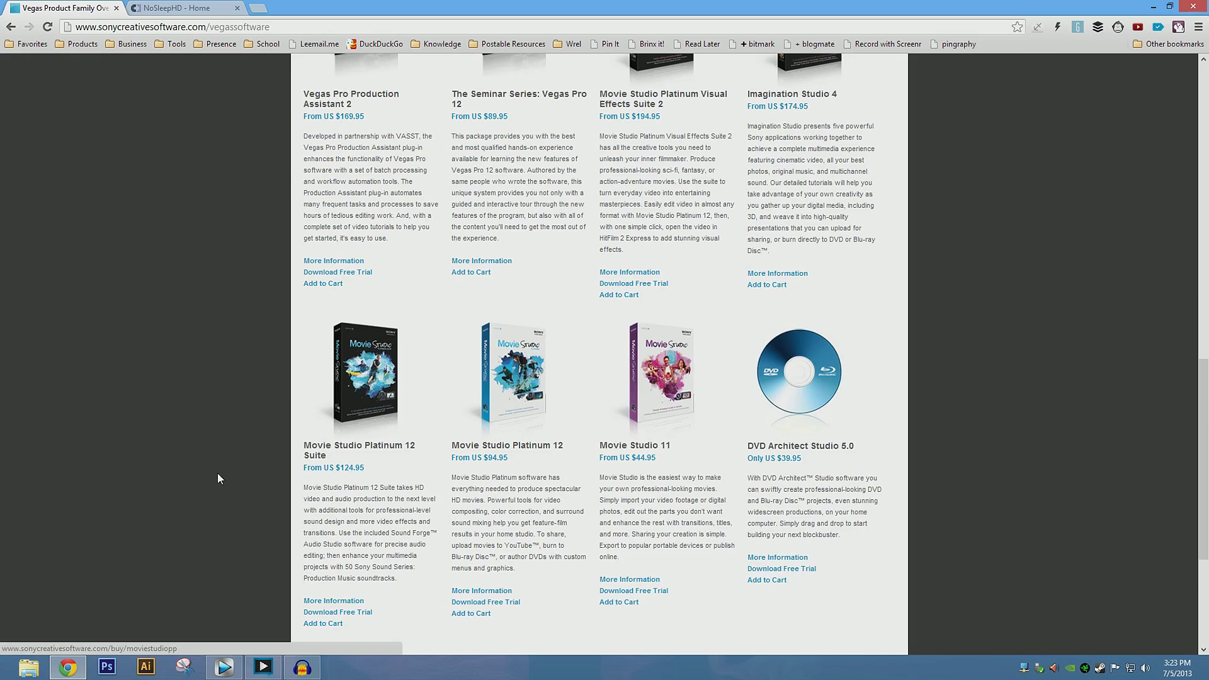
pyautogui.scroll(5, 223, 451)
pyautogui.scroll(10, 221, 441)
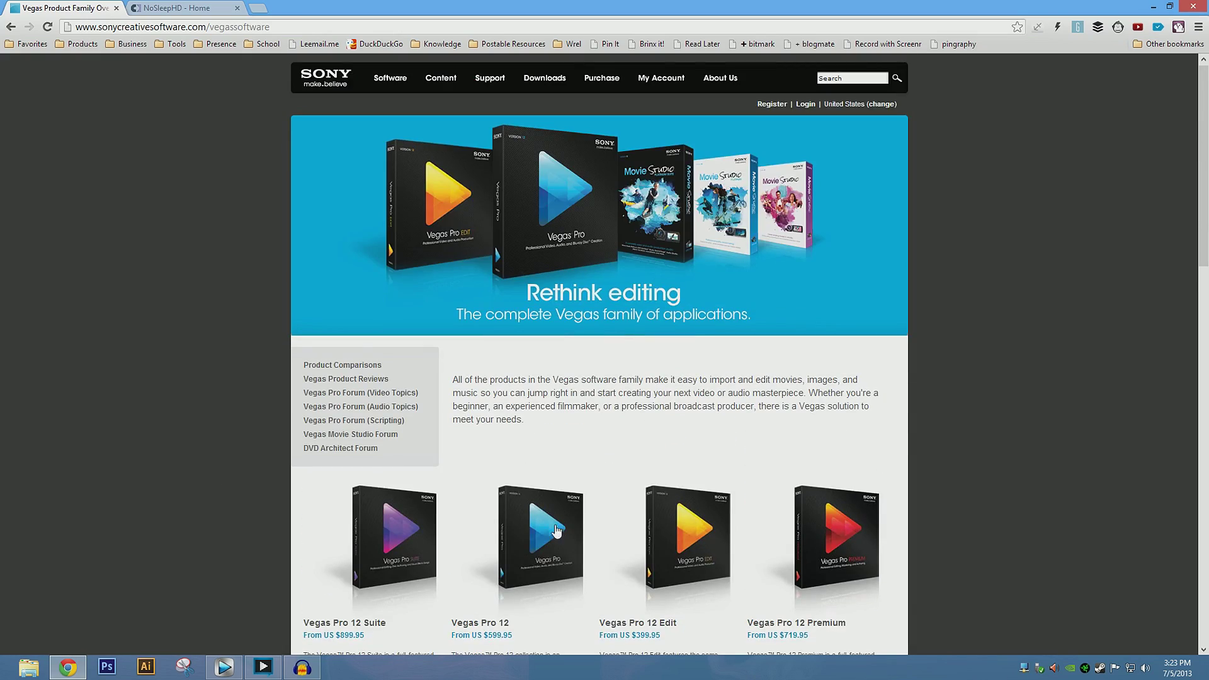
pyautogui.scroll(-5, 557, 302)
pyautogui.scroll(-13, 522, 351)
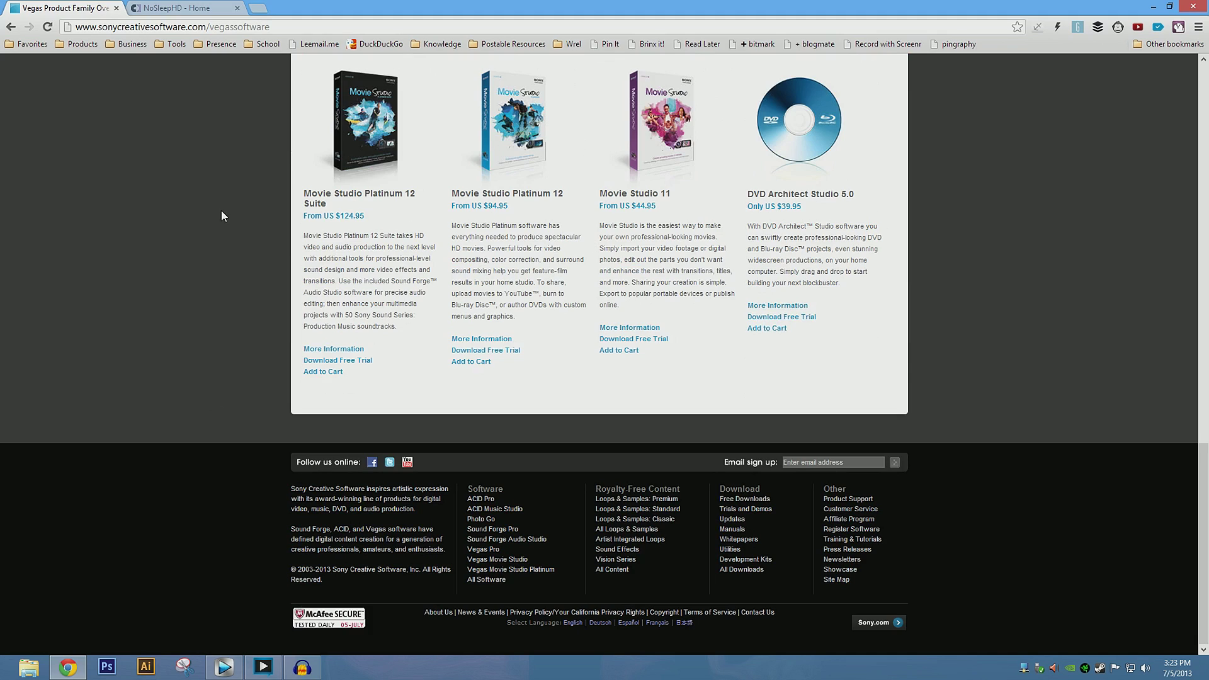
pyautogui.scroll(10, 233, 239)
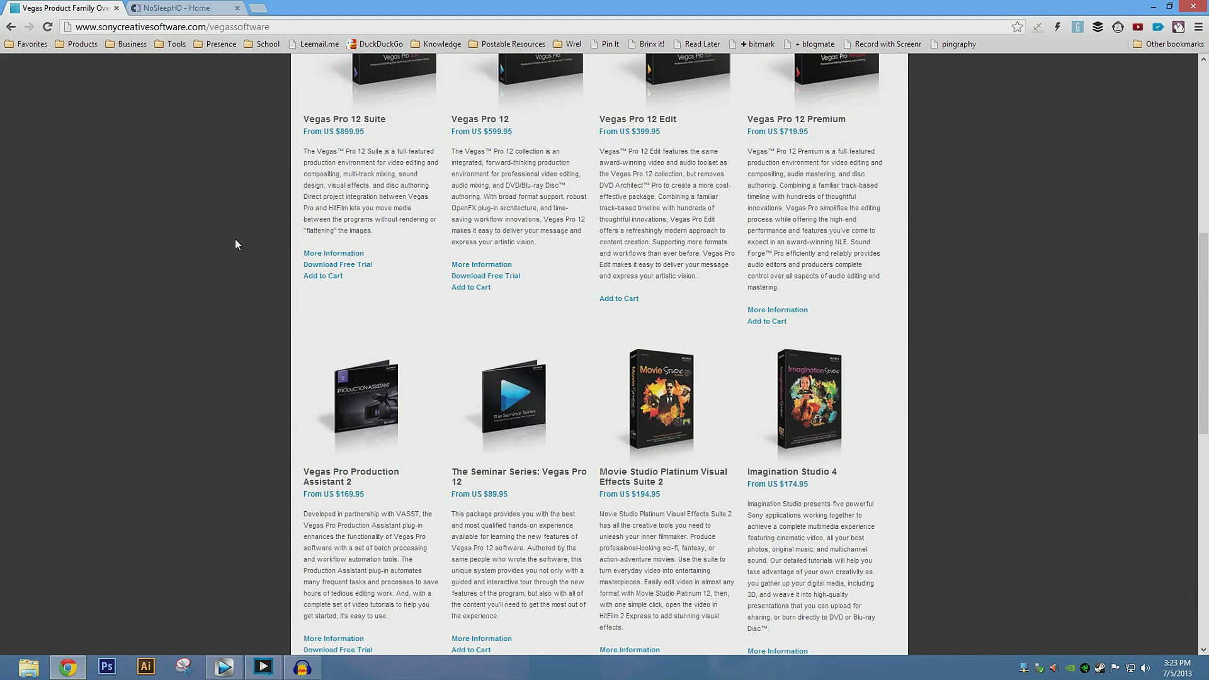
pyautogui.scroll(1, 235, 244)
pyautogui.scroll(5, 235, 245)
# Back in Vegas, open 07 03 2013.veg from the moments folder.
pyautogui.press('super+d')
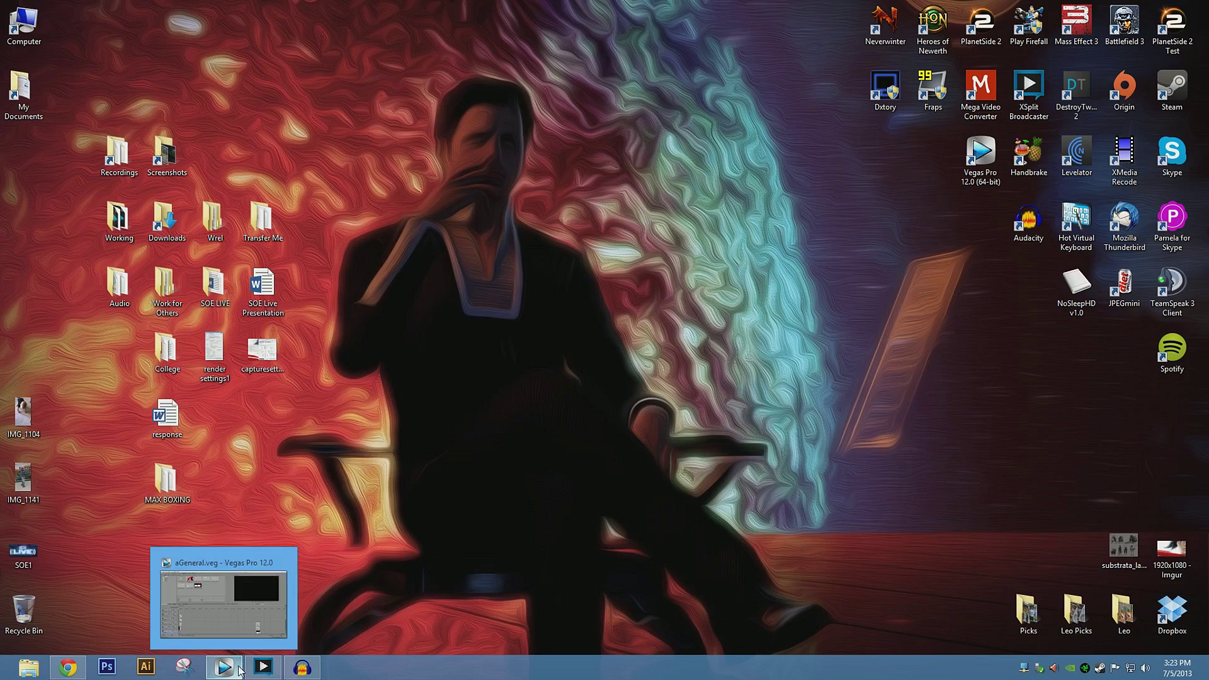
pyautogui.click(239, 669)
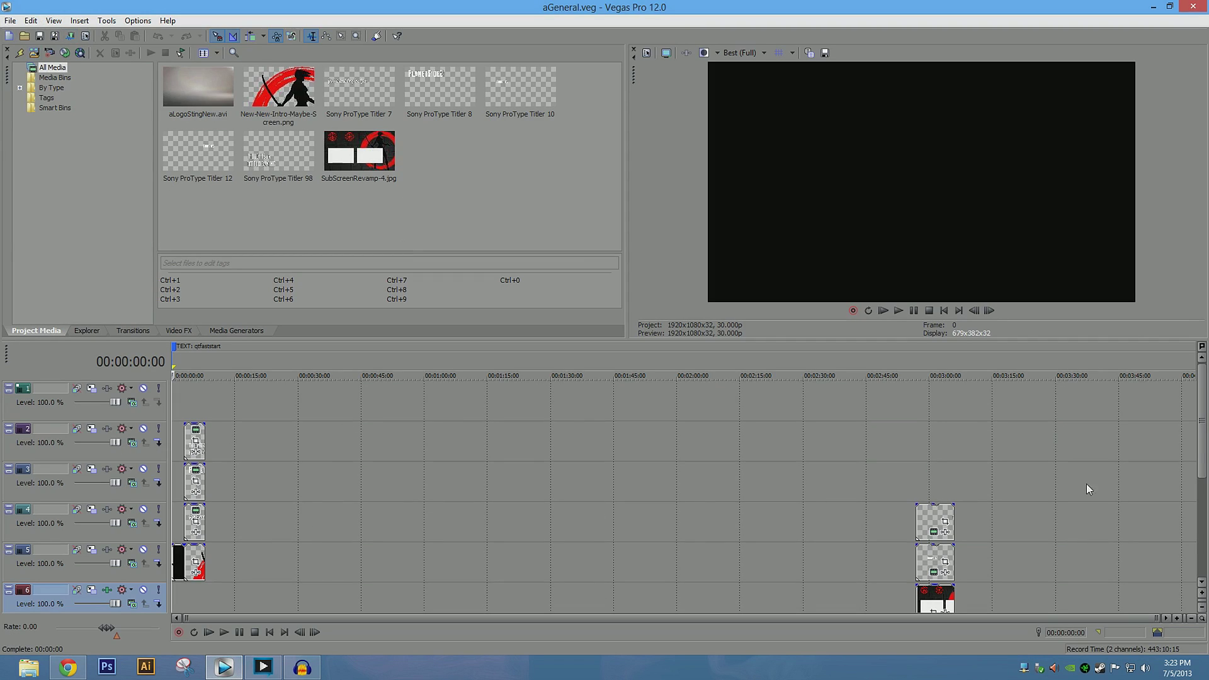
pyautogui.scroll(-2, 482, 472)
pyautogui.click(11, 20)
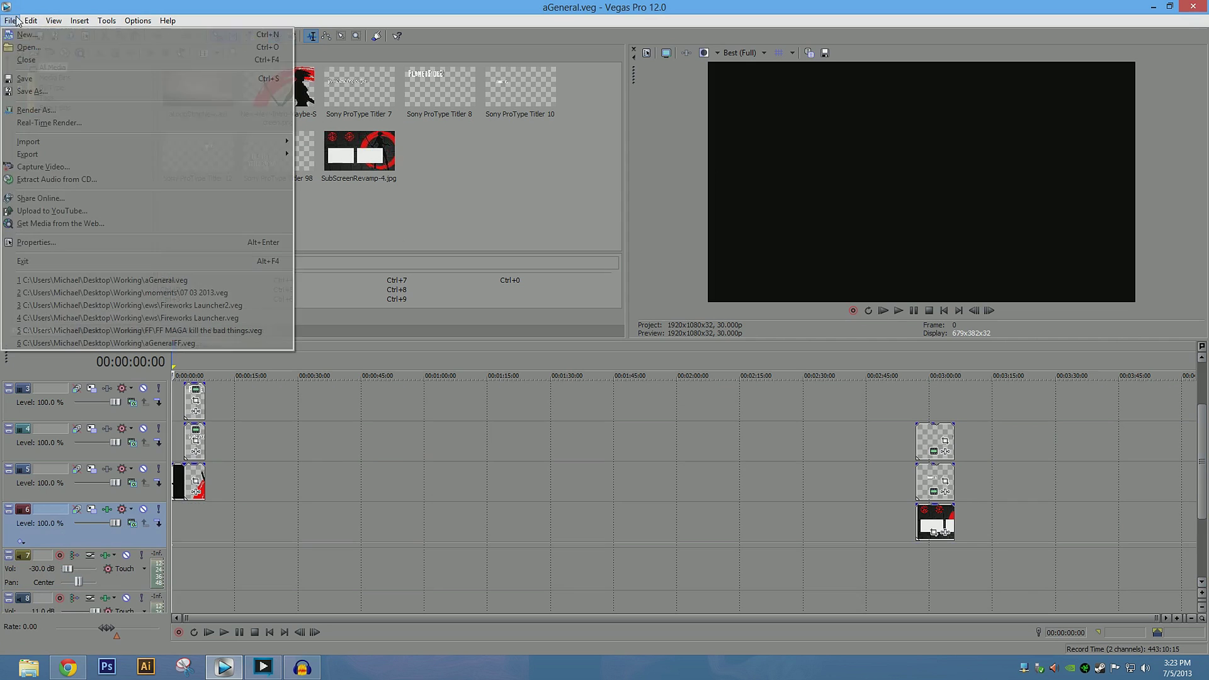
pyautogui.click(66, 43)
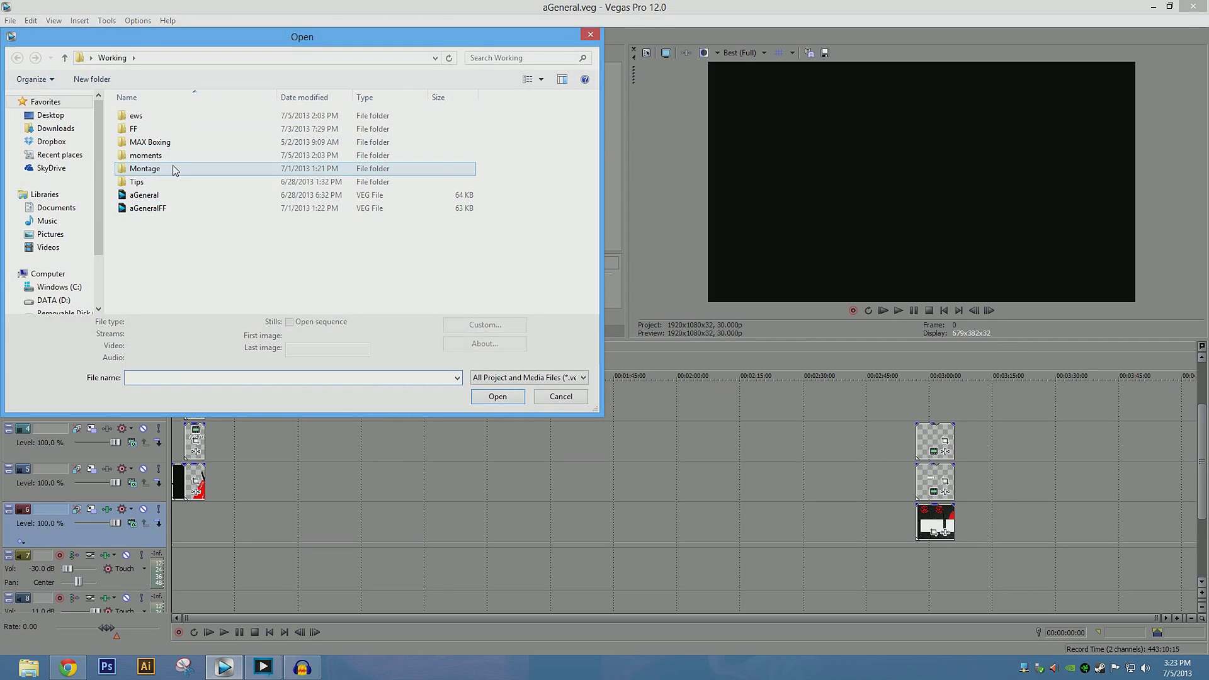
pyautogui.click(163, 158)
pyautogui.doubleClick(163, 159)
pyautogui.doubleClick(187, 129)
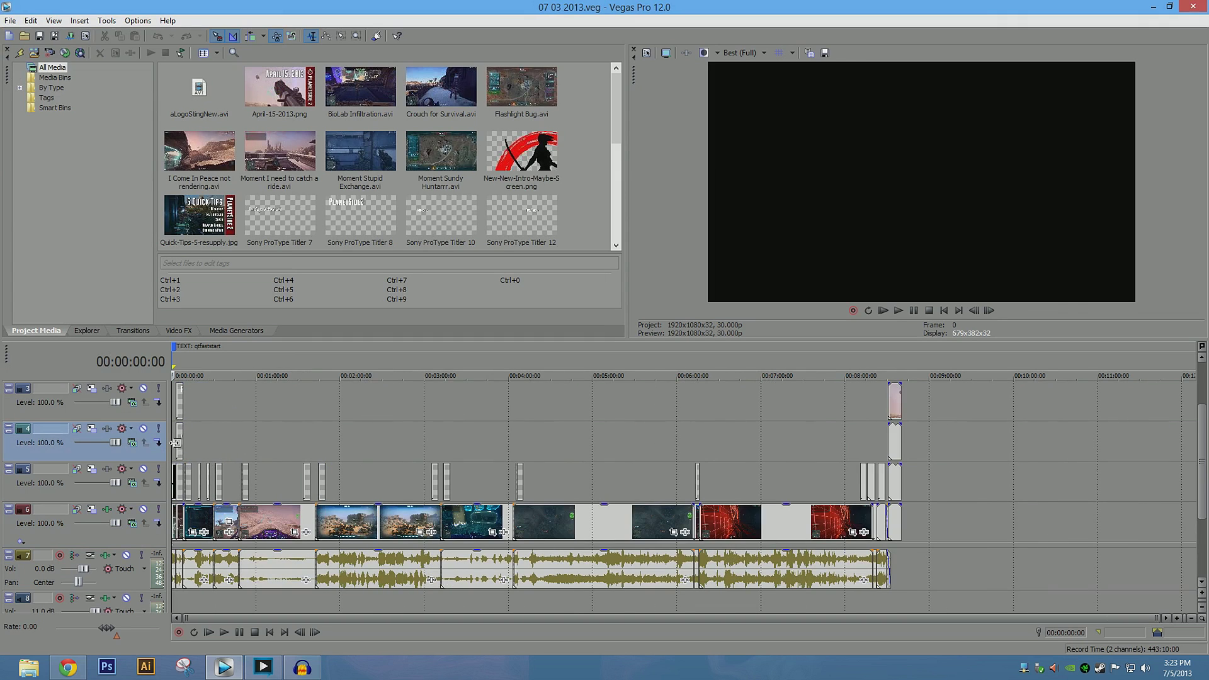
pyautogui.click(198, 439)
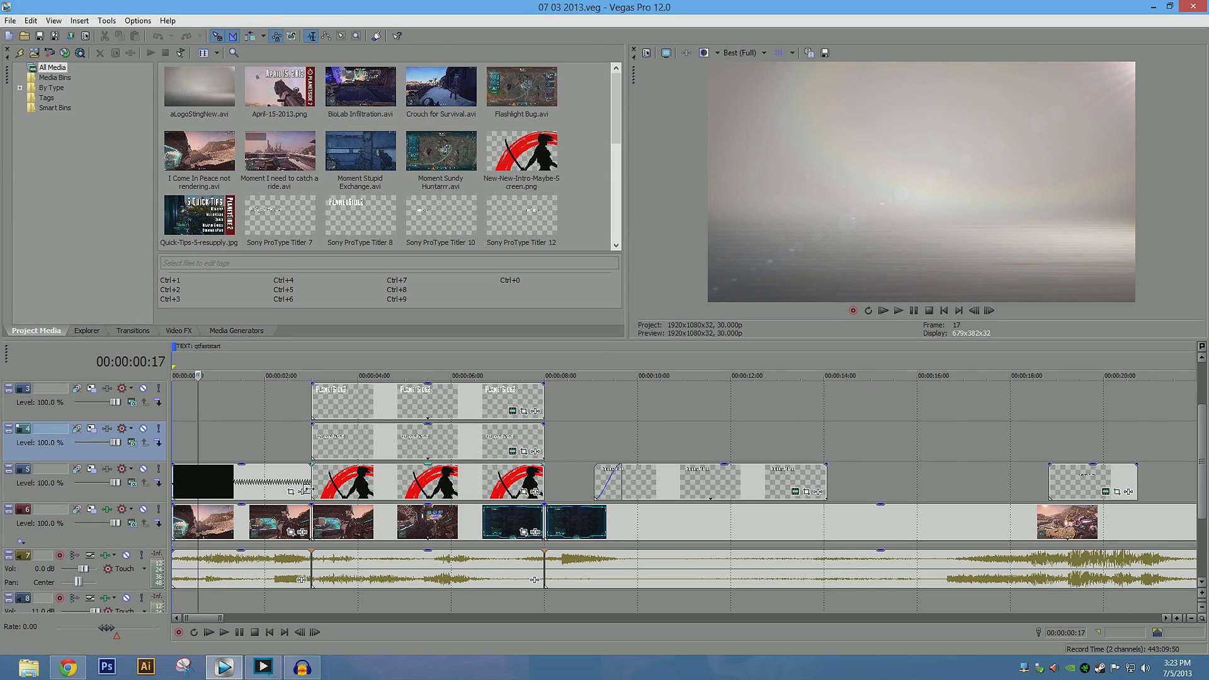
pyautogui.click(246, 495)
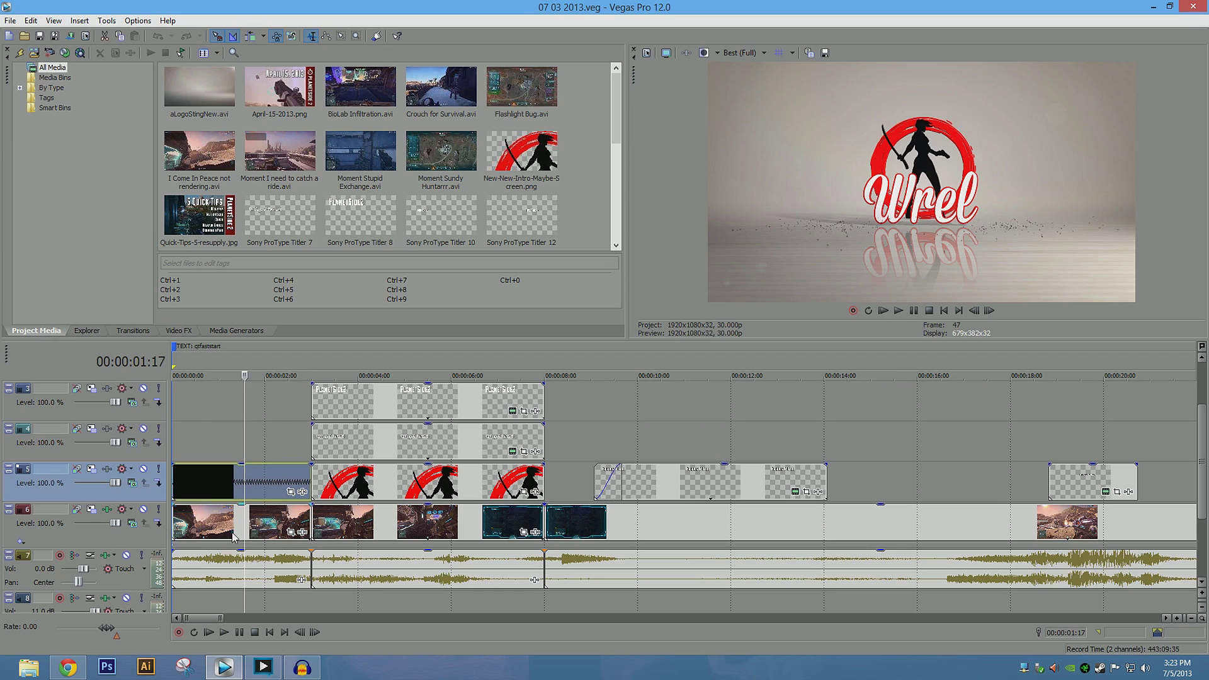
pyautogui.click(204, 530)
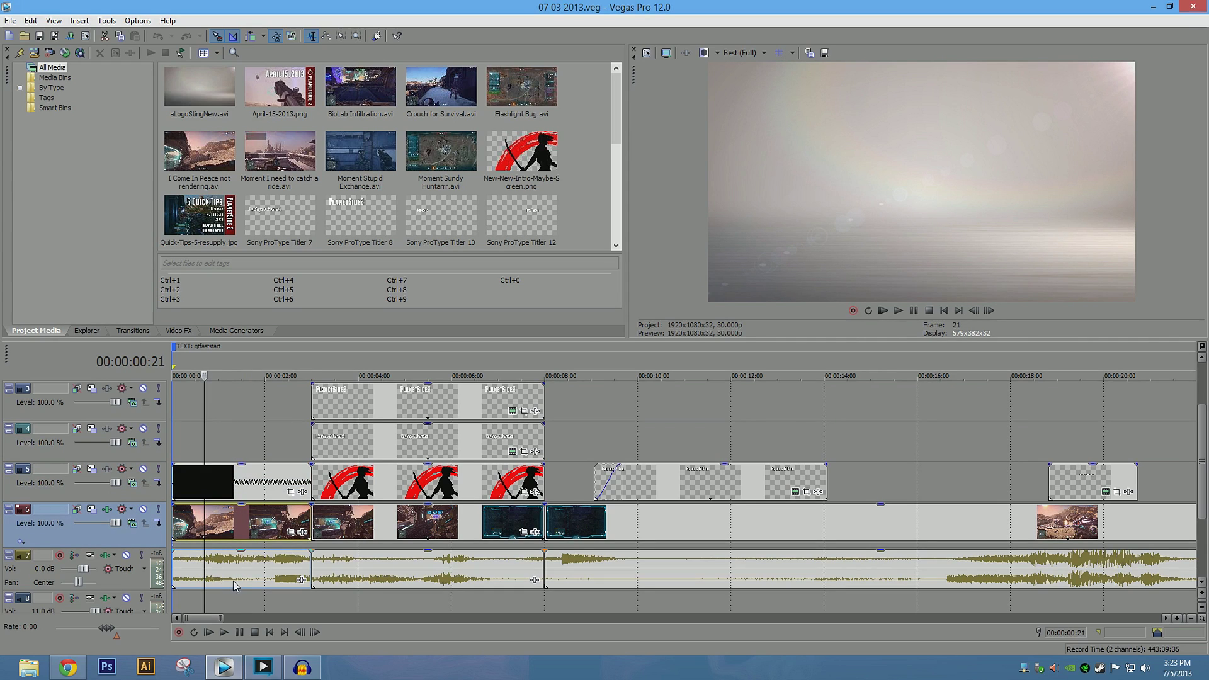
pyautogui.click(241, 486)
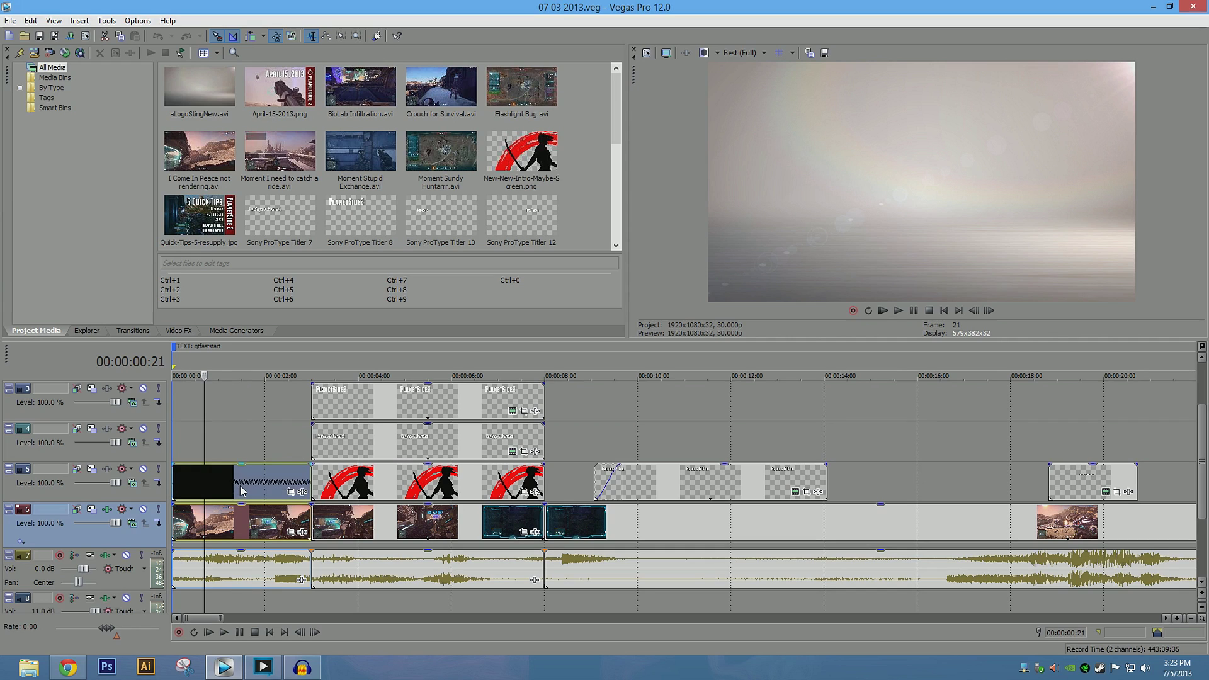
pyautogui.click(239, 534)
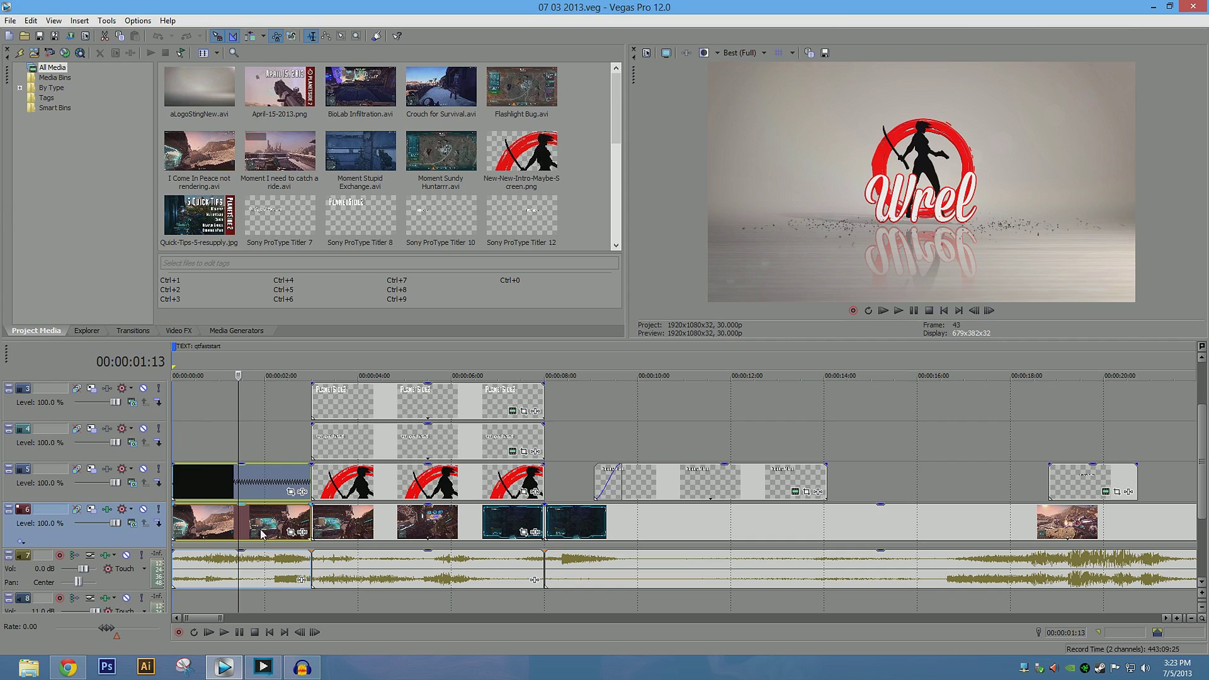
# Select all events from the black intro clip to the end and set Switches > Disable Resample on them.
pyautogui.rightClick(201, 475)
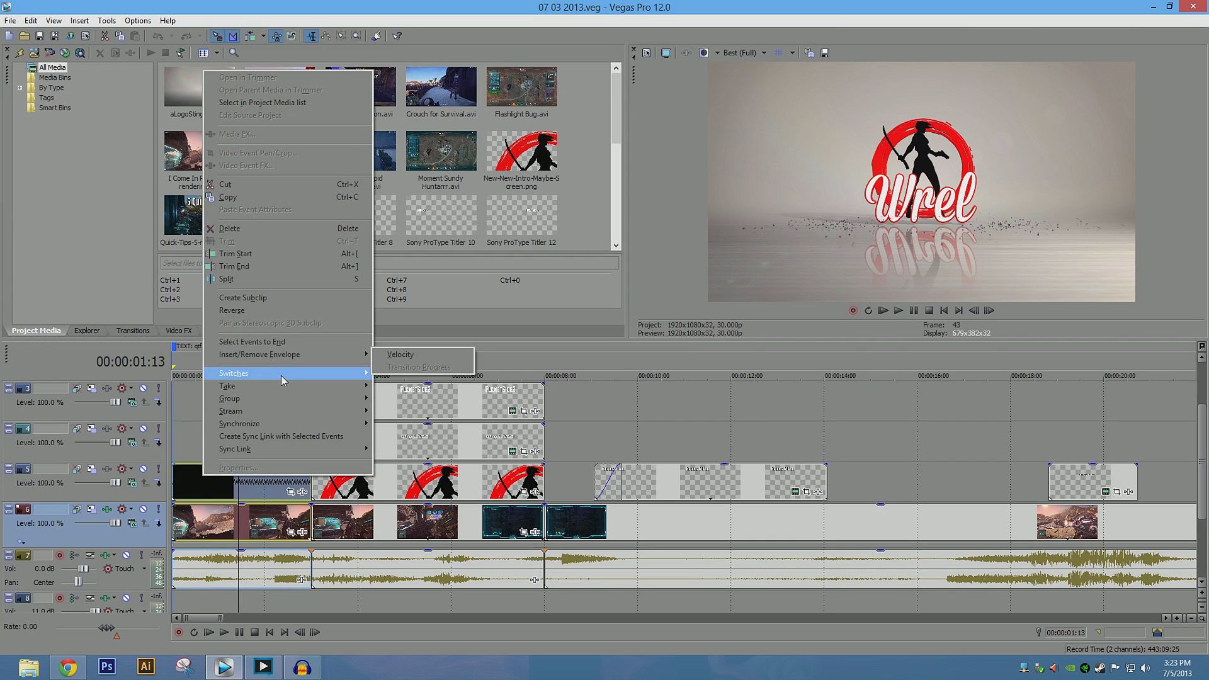
pyautogui.moveTo(298, 428)
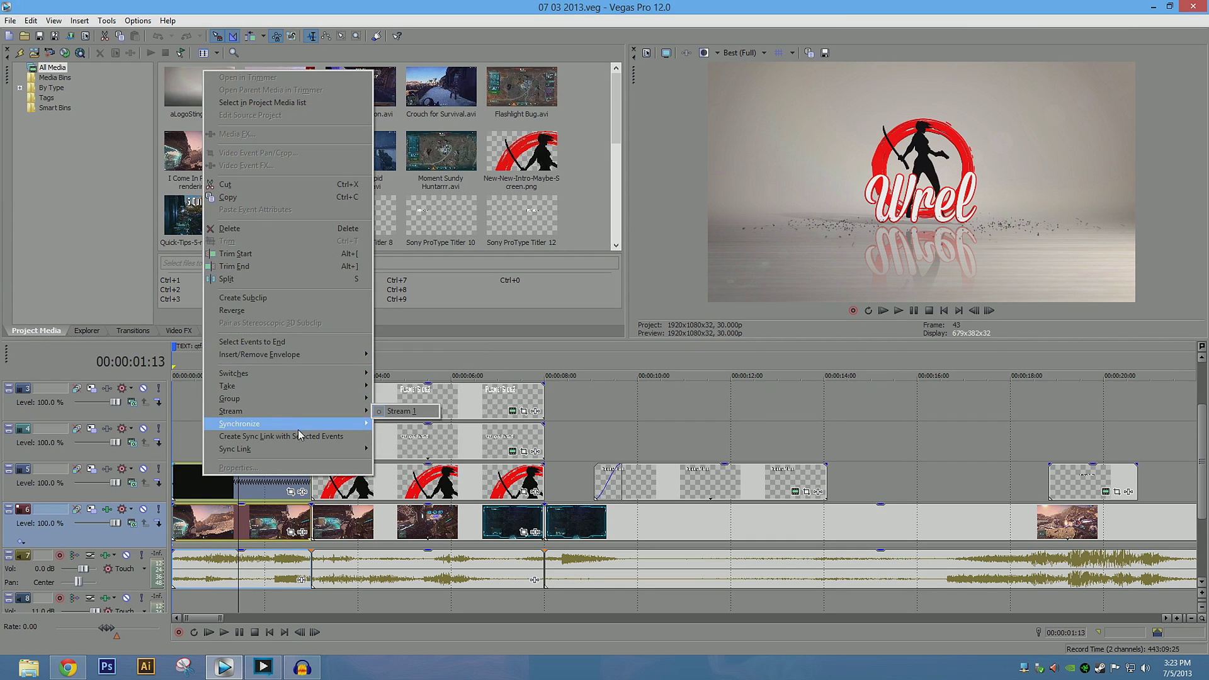
pyautogui.click(284, 345)
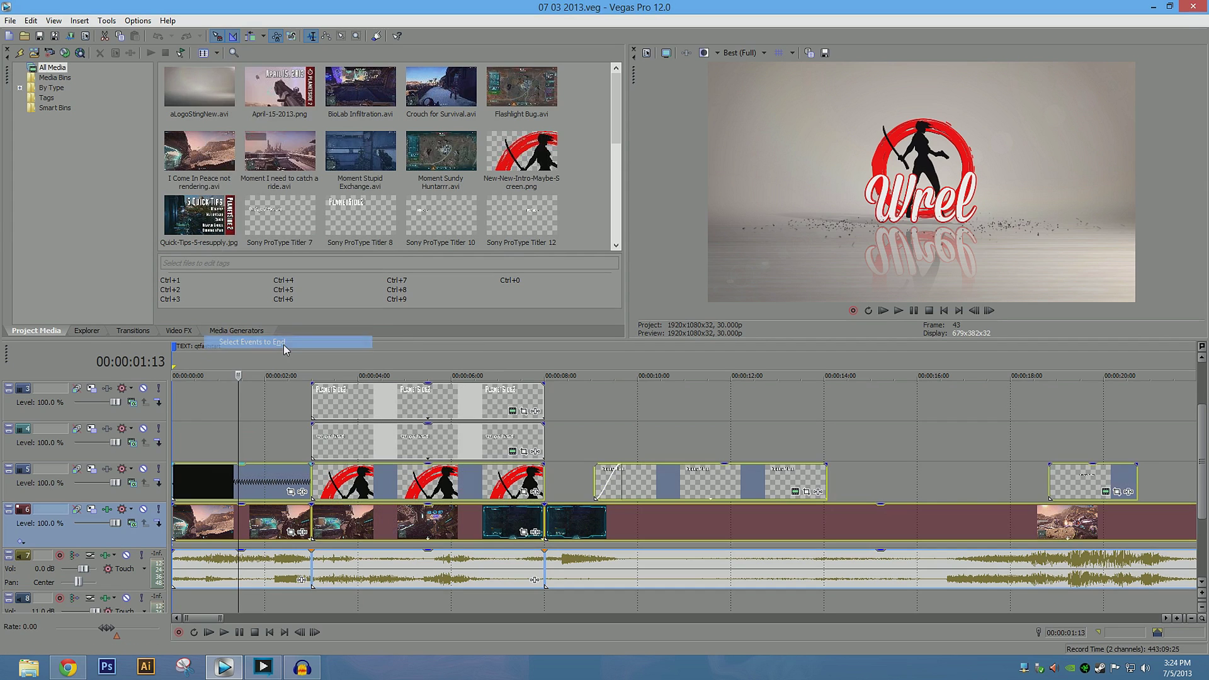
pyautogui.scroll(-10, 565, 521)
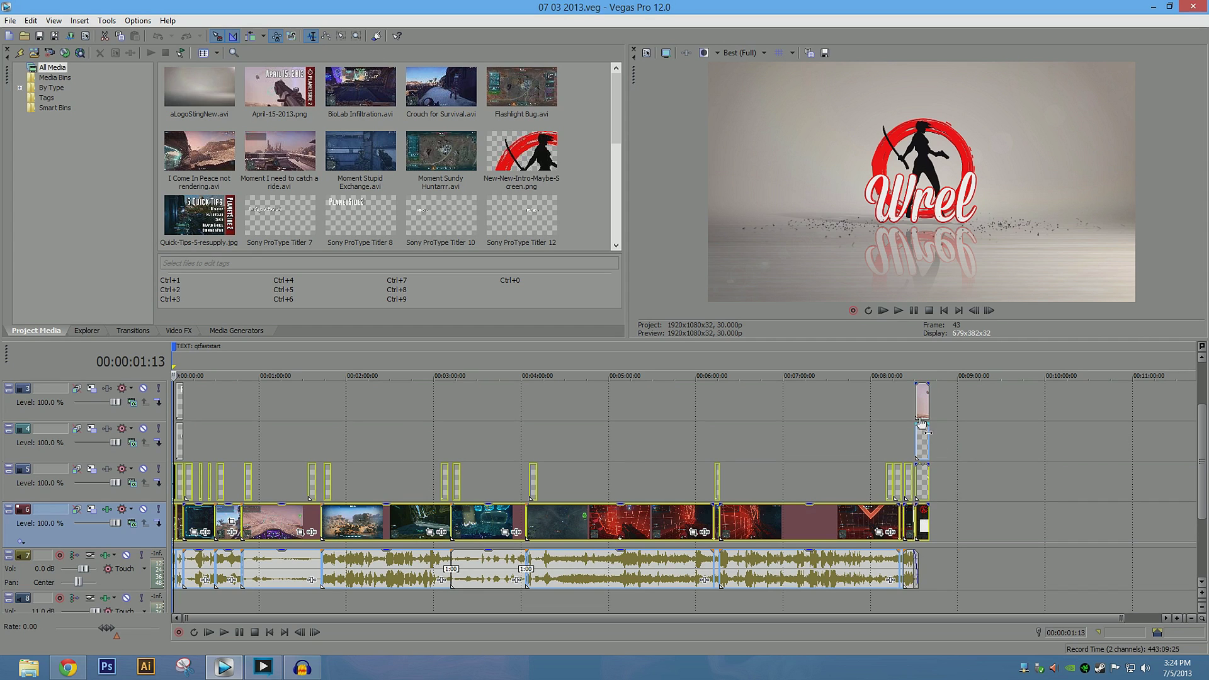
pyautogui.scroll(10, 203, 521)
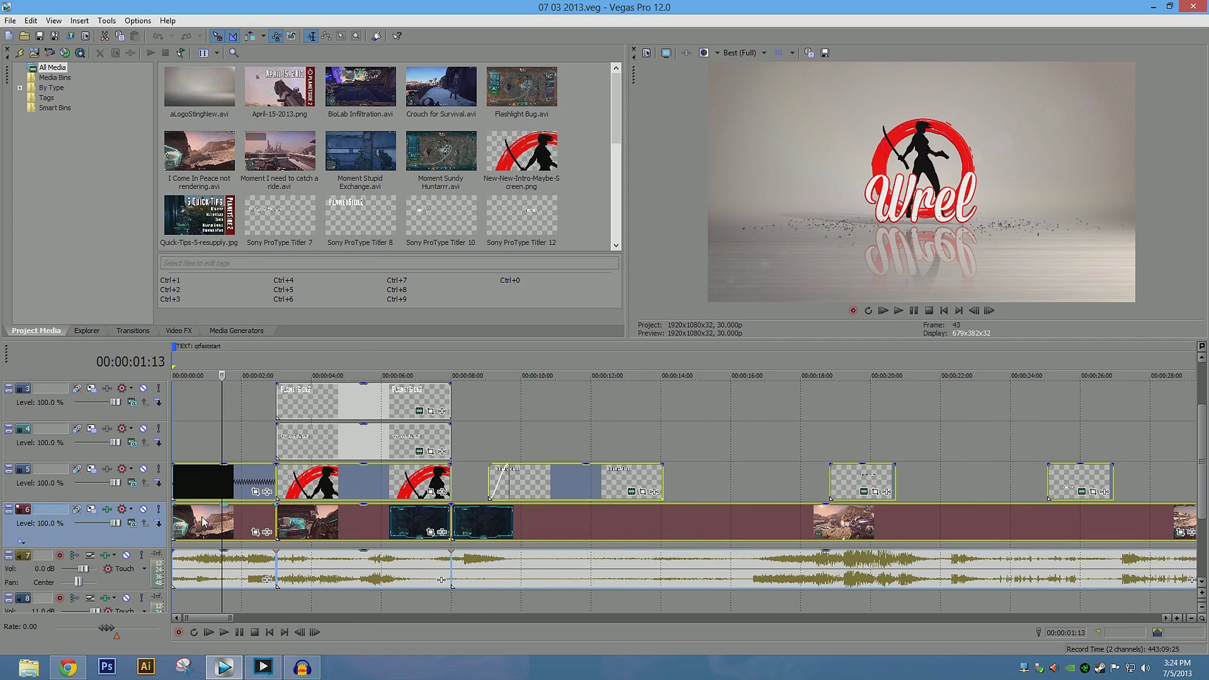
pyautogui.rightClick(195, 492)
pyautogui.moveTo(249, 384)
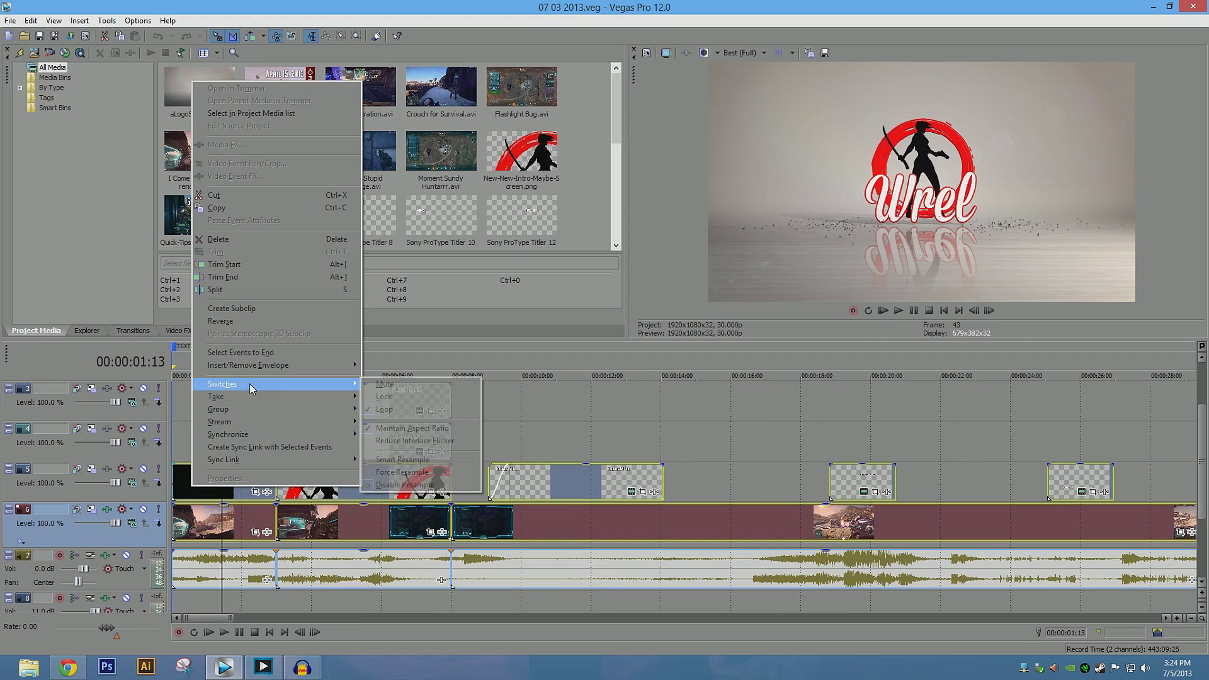
pyautogui.click(413, 485)
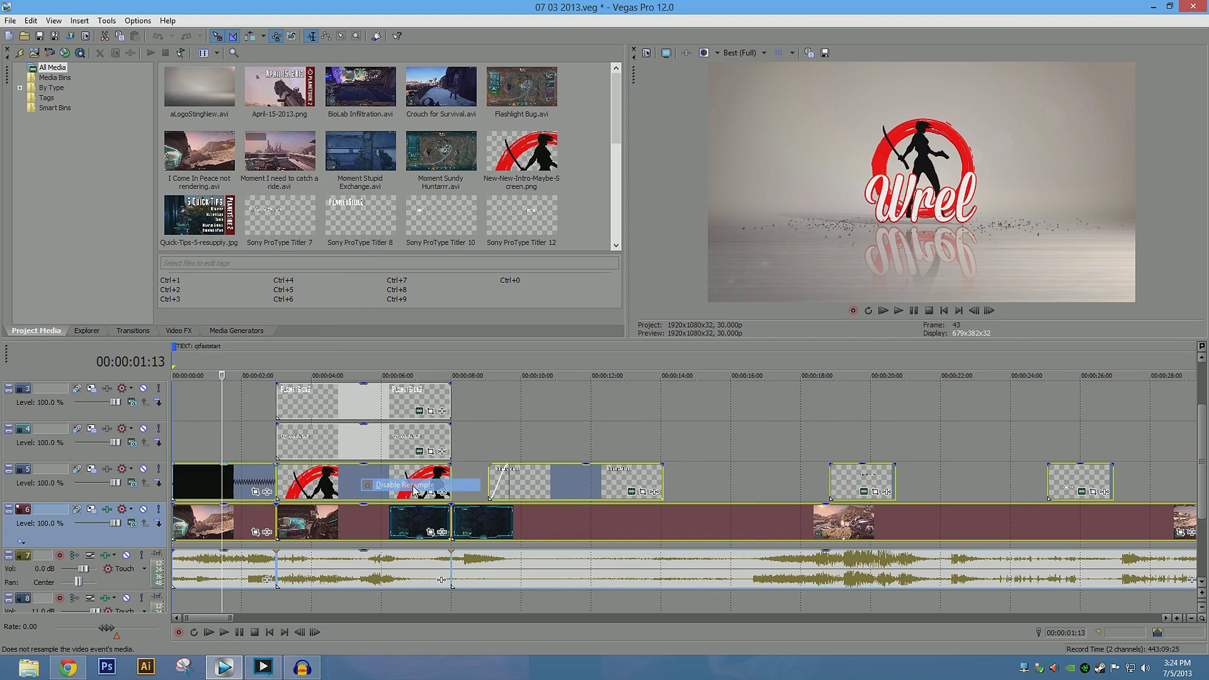
pyautogui.click(239, 459)
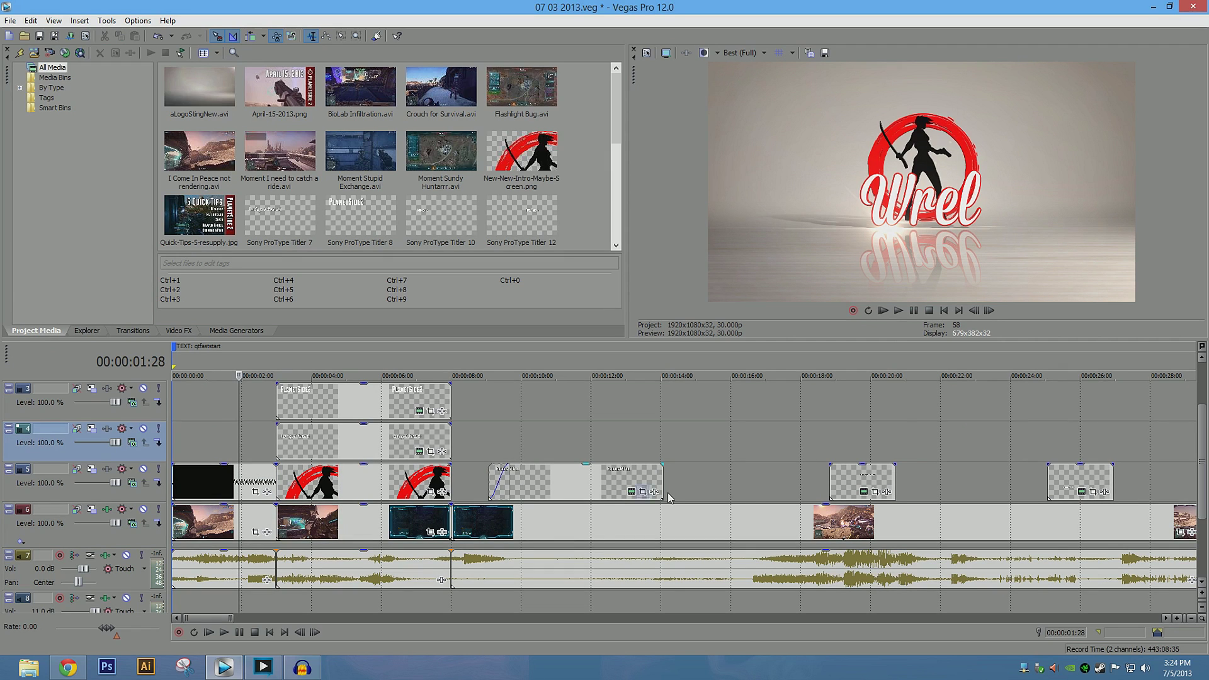
pyautogui.click(610, 444)
pyautogui.scroll(-2, 727, 440)
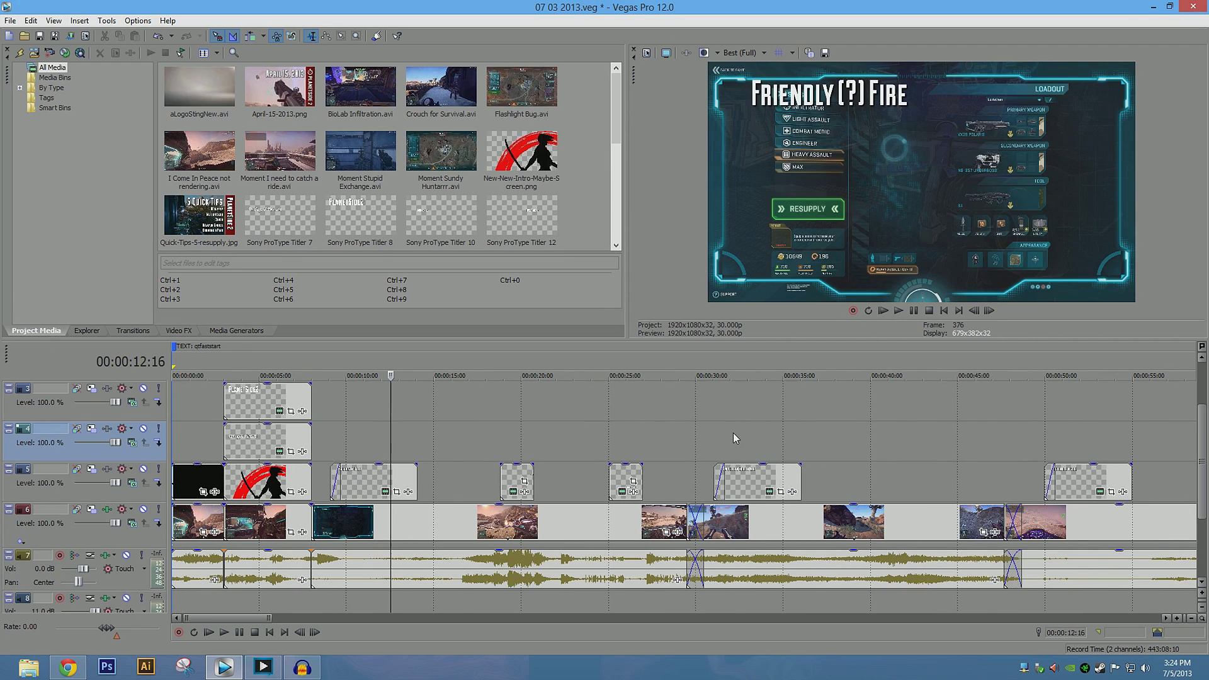
pyautogui.click(733, 433)
pyautogui.scroll(-2, 859, 444)
pyautogui.click(886, 464)
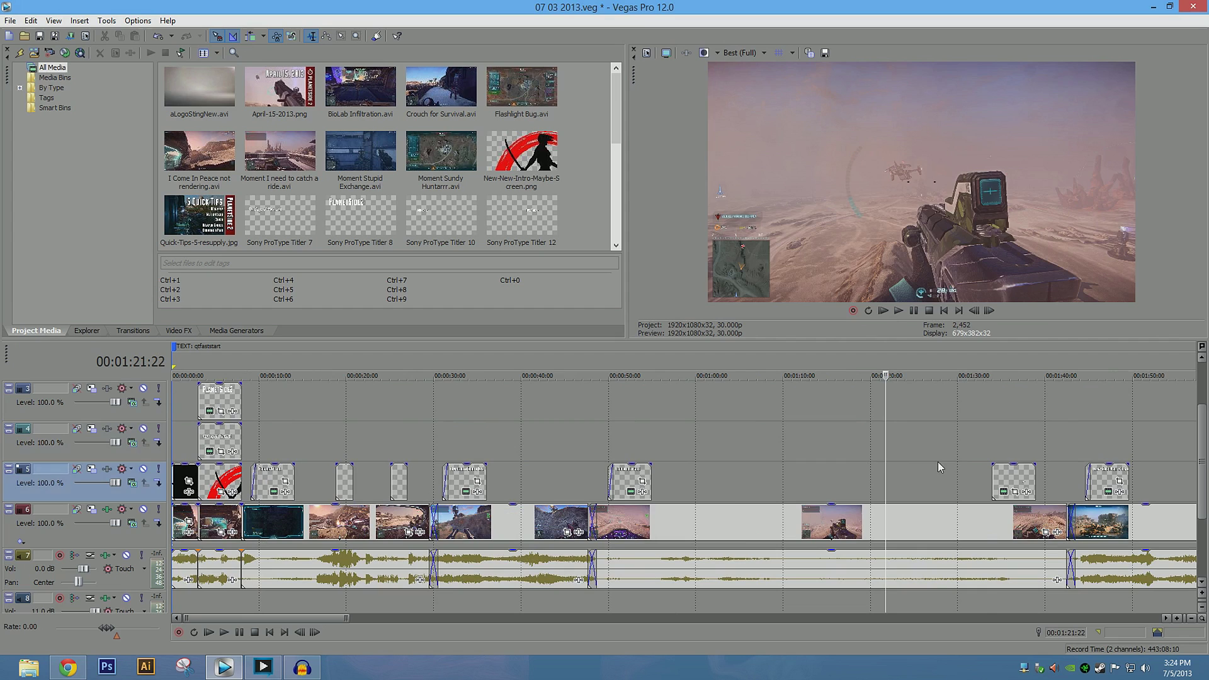
pyautogui.click(997, 458)
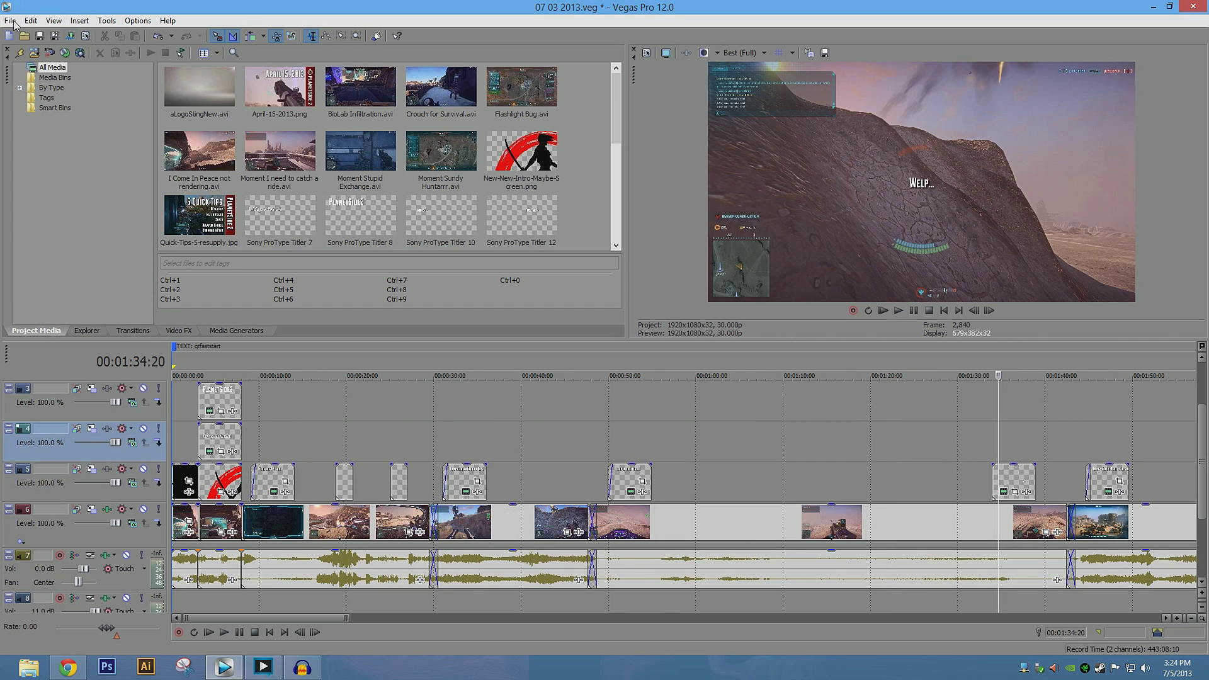
pyautogui.click(183, 454)
pyautogui.scroll(4, 243, 458)
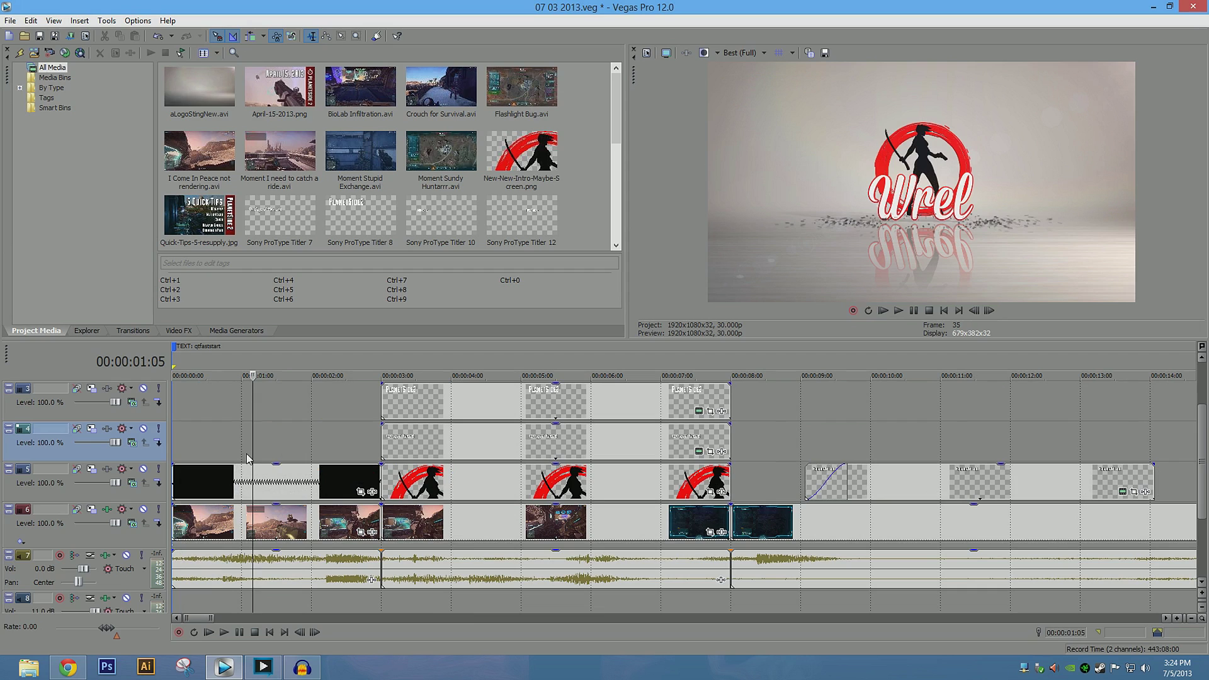
pyautogui.click(448, 432)
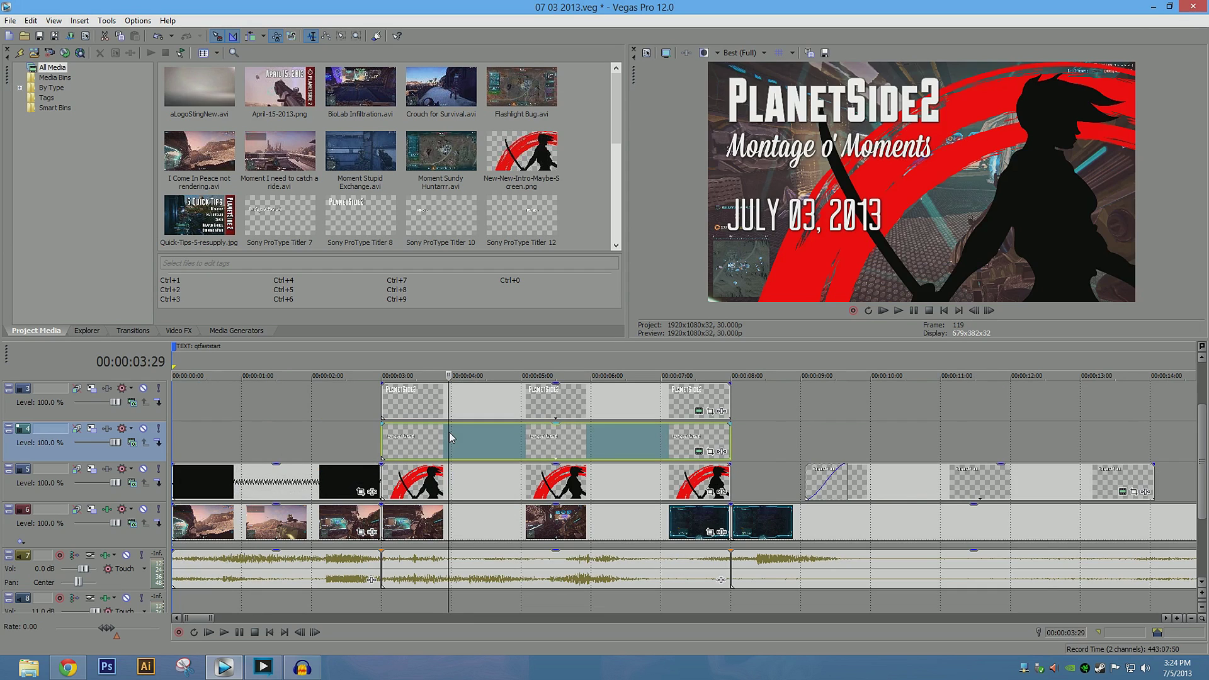
pyautogui.click(233, 457)
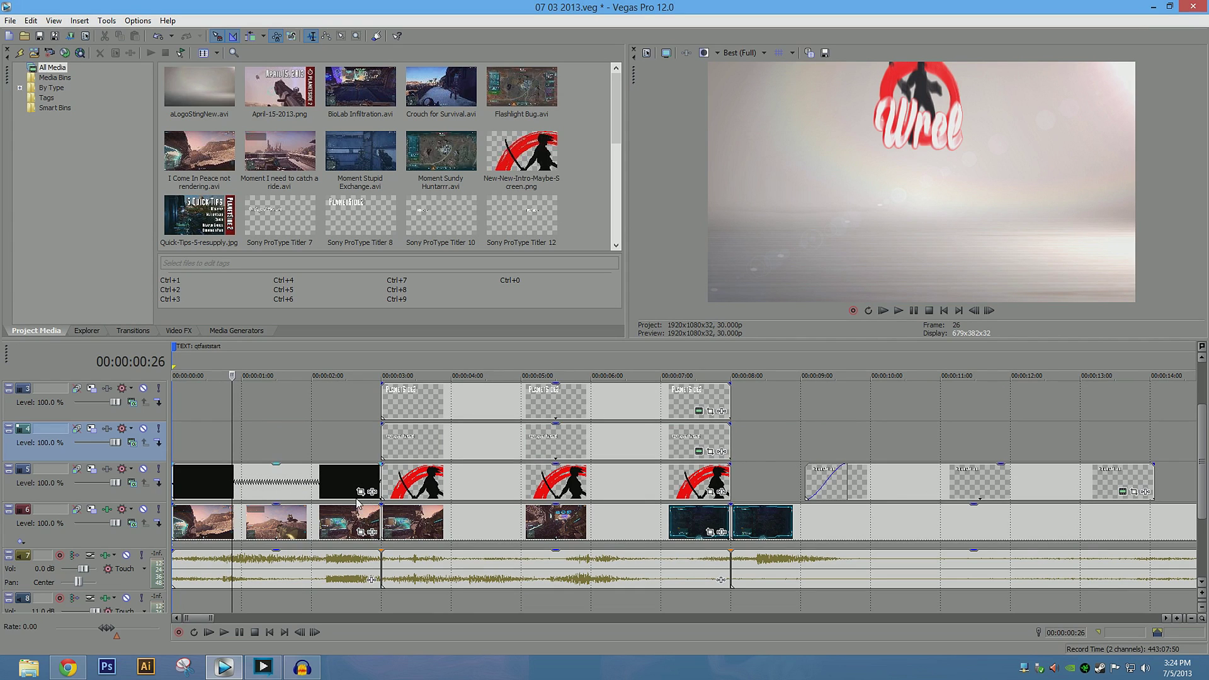
# Add a second Sony Levels effect to track 6 using the Computer RGB to Studio RGB preset, left unchecked.
pyautogui.click(107, 511)
pyautogui.click(108, 511)
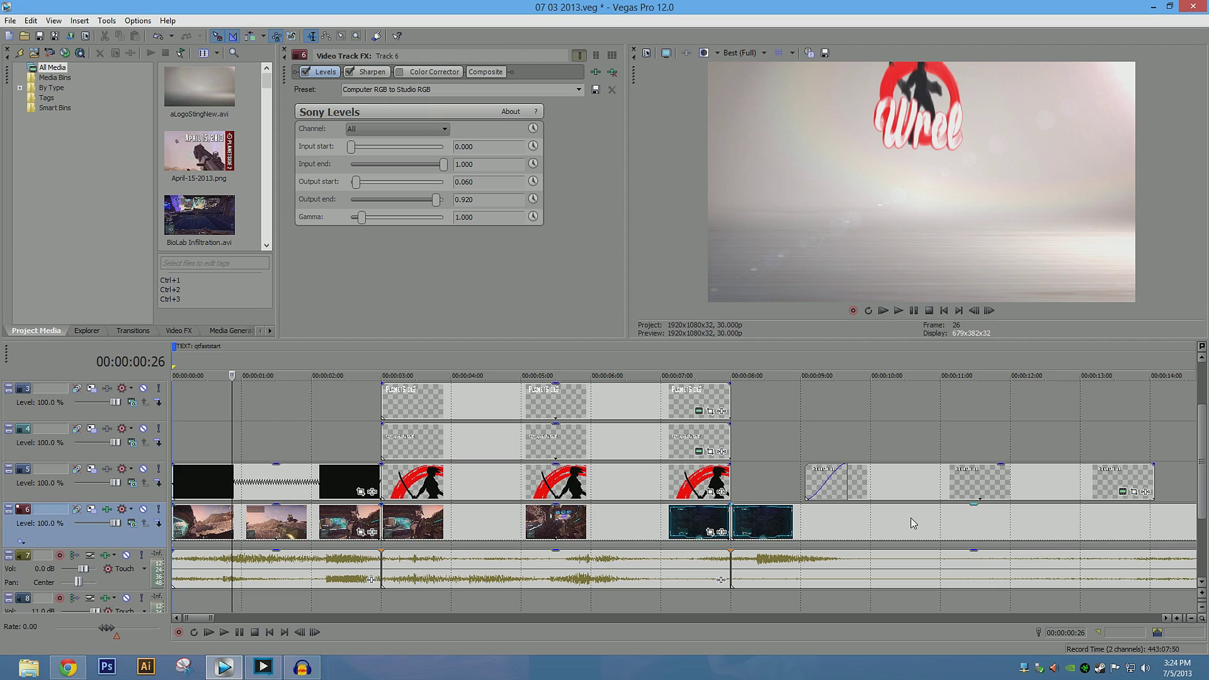
pyautogui.click(595, 72)
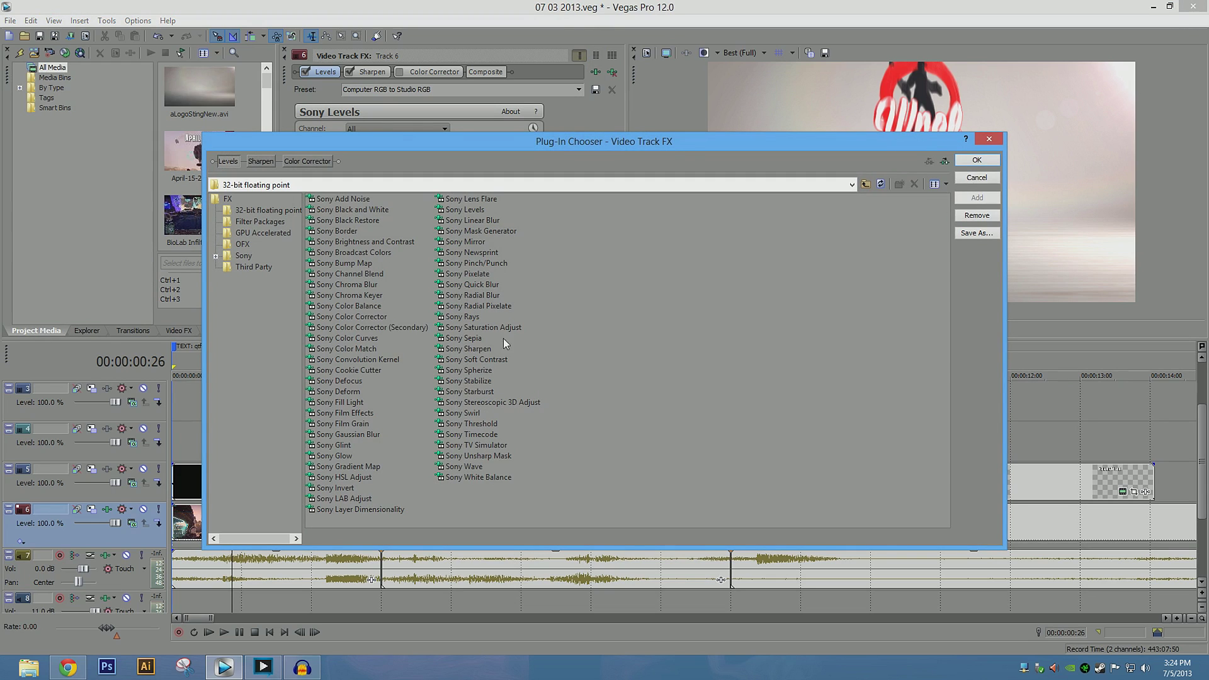
pyautogui.doubleClick(470, 210)
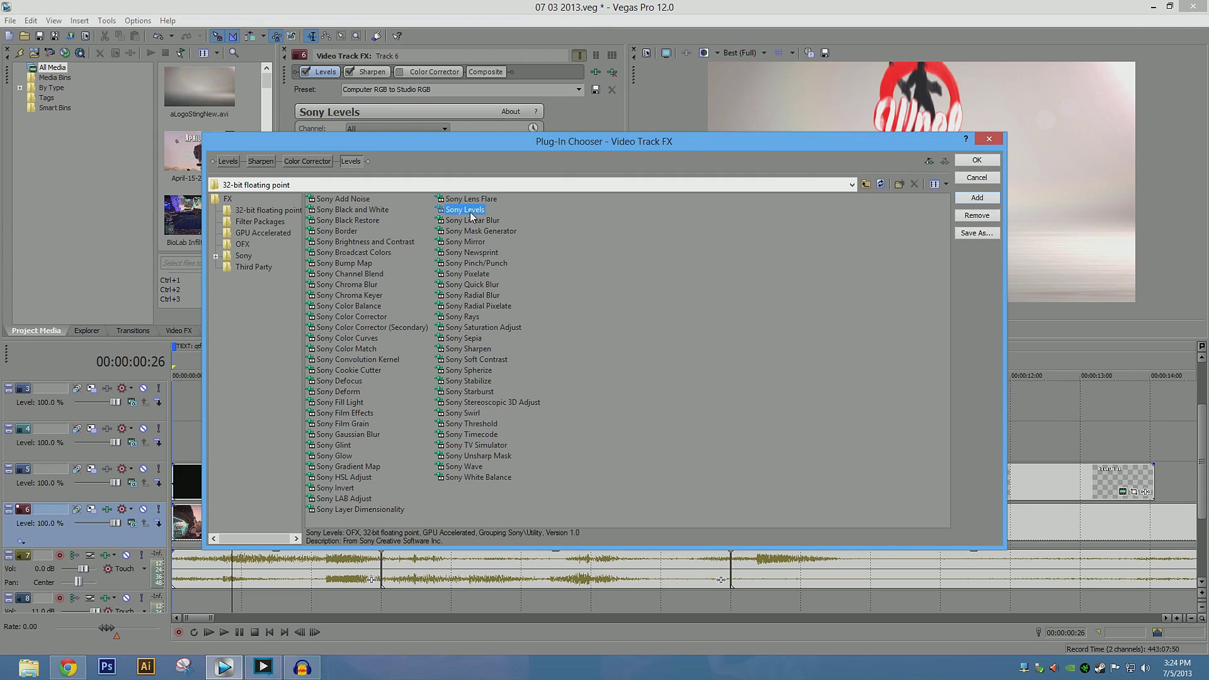
pyautogui.click(962, 160)
pyautogui.click(579, 90)
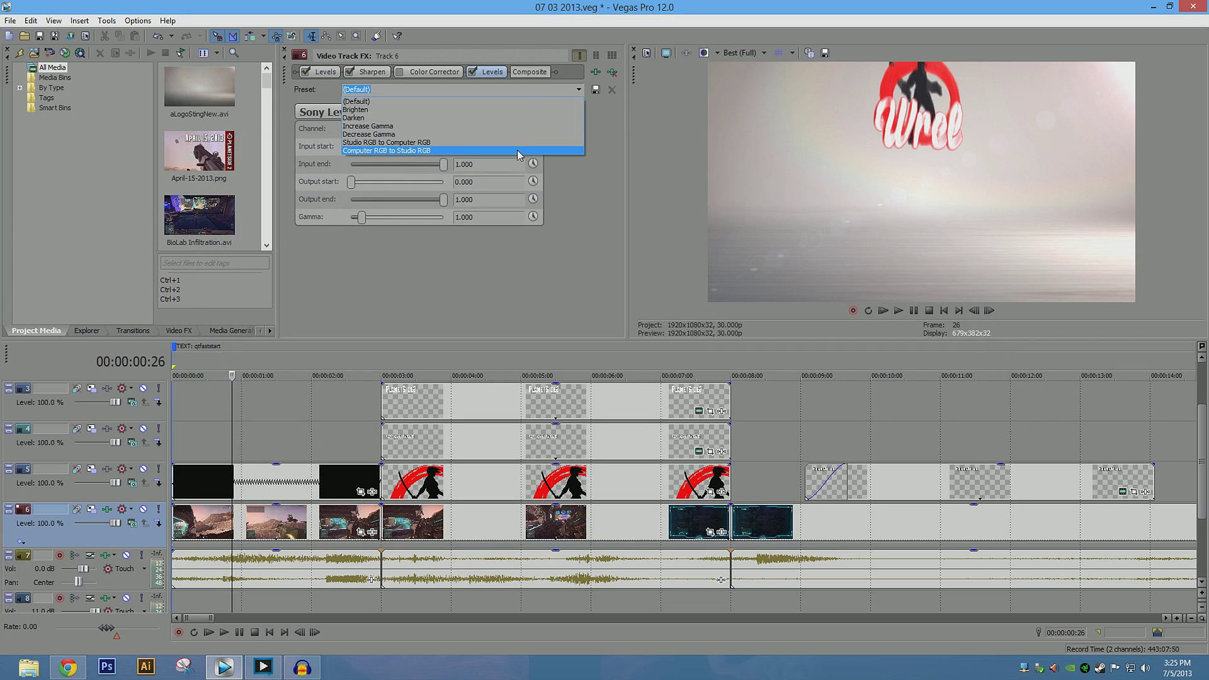
pyautogui.click(553, 150)
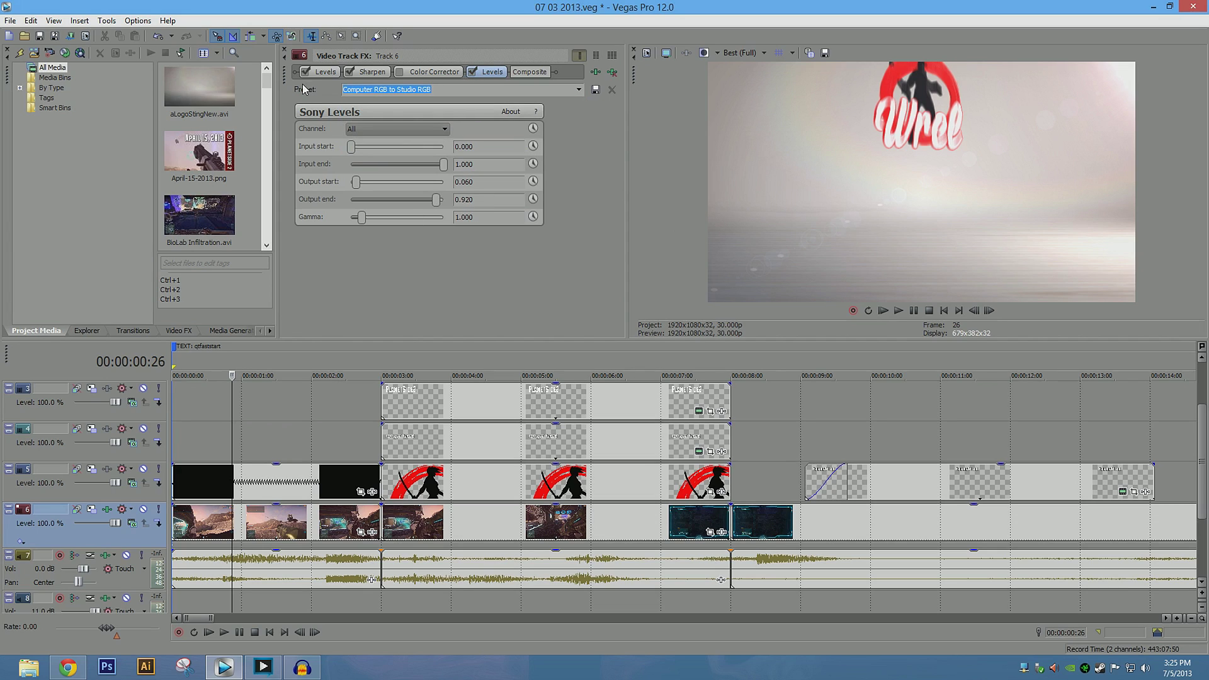
pyautogui.click(472, 72)
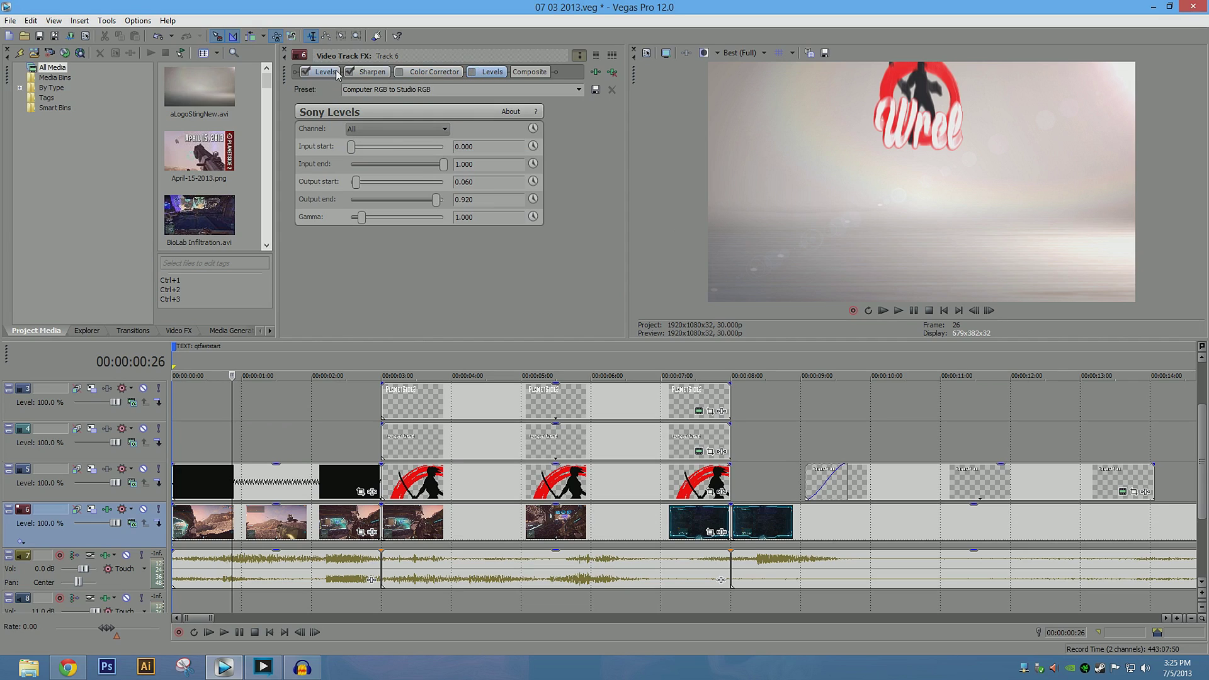
# Show track 6's Sharpen effect and re-enter its amount as 0.100.
pyautogui.click(372, 72)
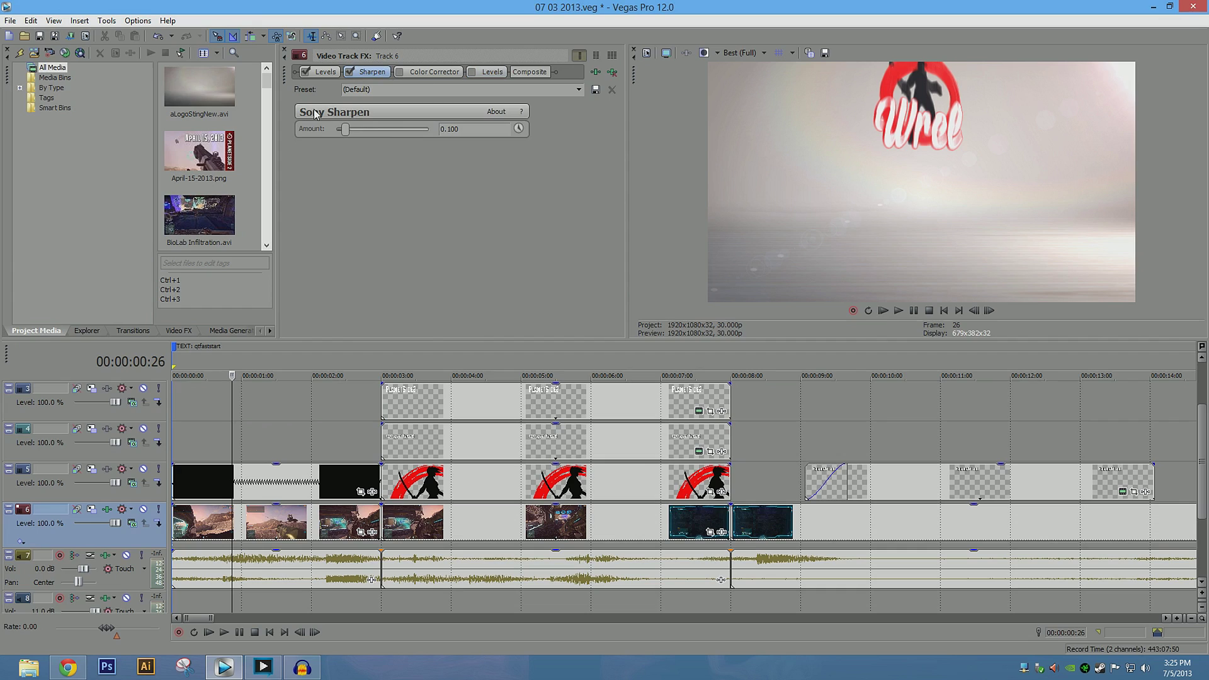
pyautogui.doubleClick(452, 128)
pyautogui.write('100')
# Select the text events on tracks 3 and 4.
pyautogui.click(443, 410)
pyautogui.click(477, 439)
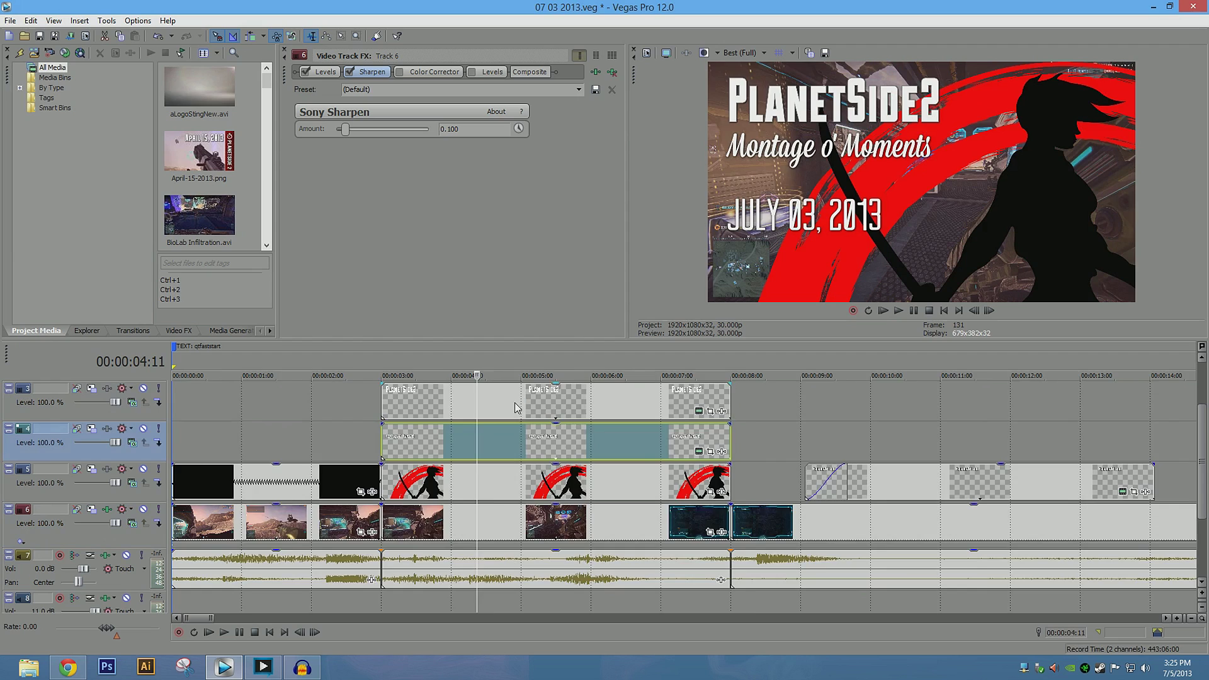
pyautogui.scroll(-5, 515, 408)
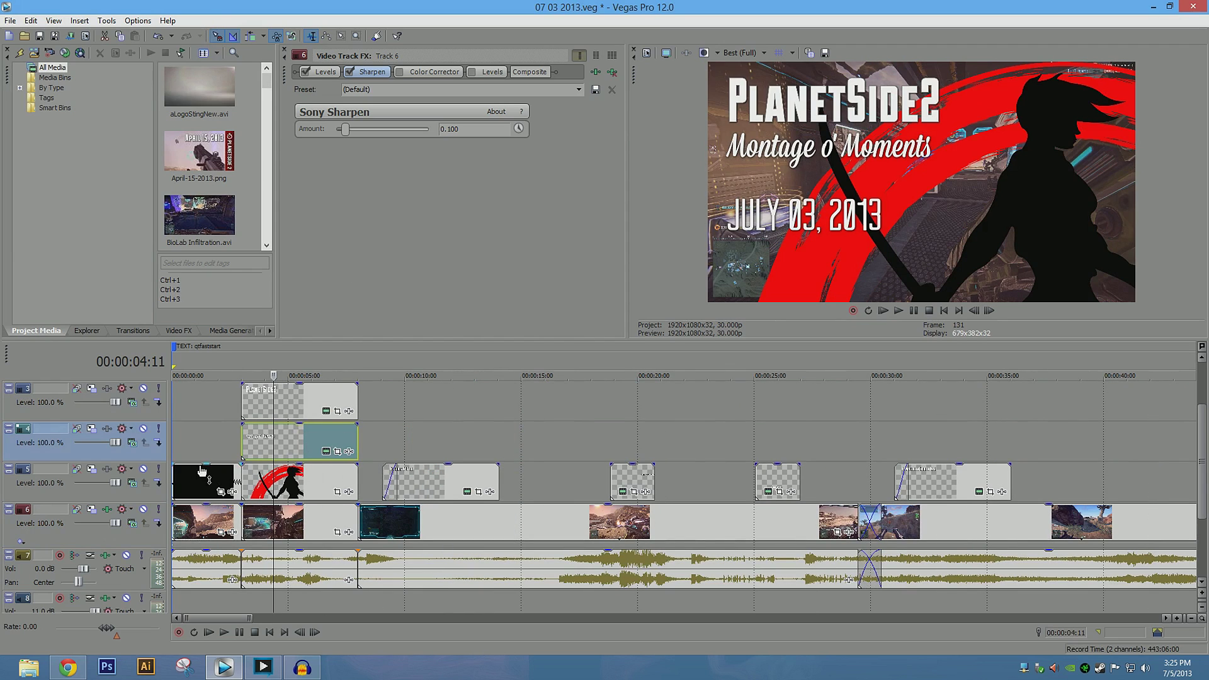
# Render As 07 03 2013.mp4, showing all templates, with MainConcept AVC/AAC Internet HD 1080p selected.
pyautogui.click(9, 21)
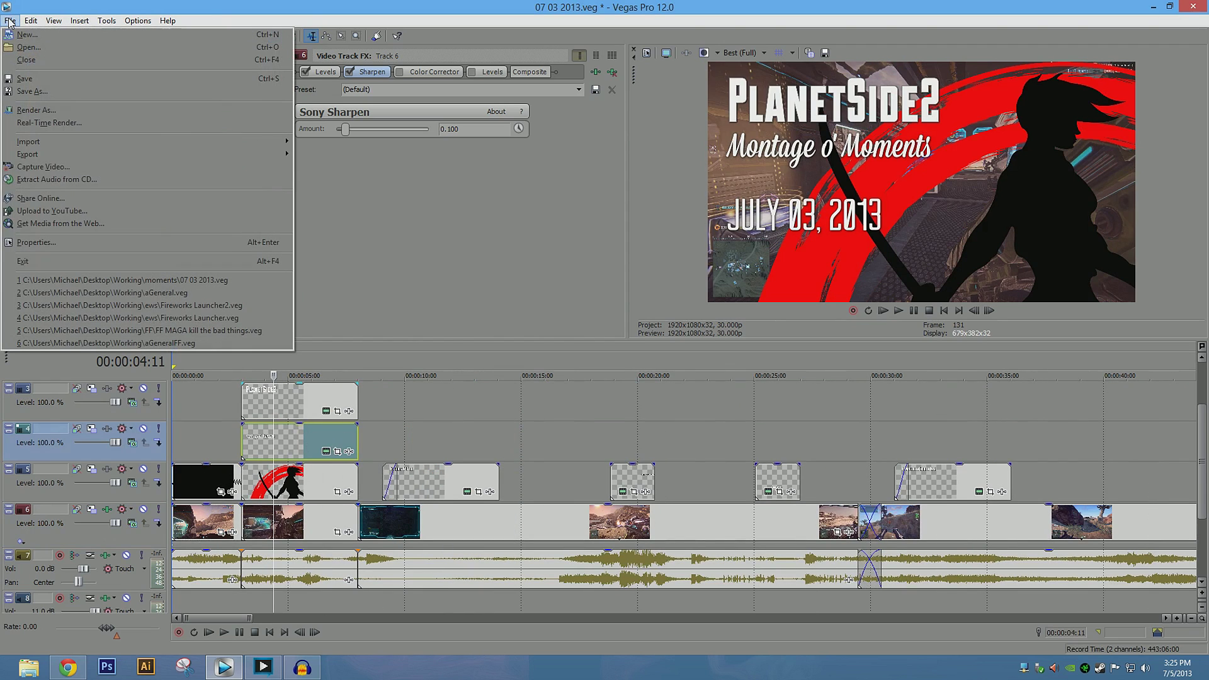
pyautogui.click(31, 110)
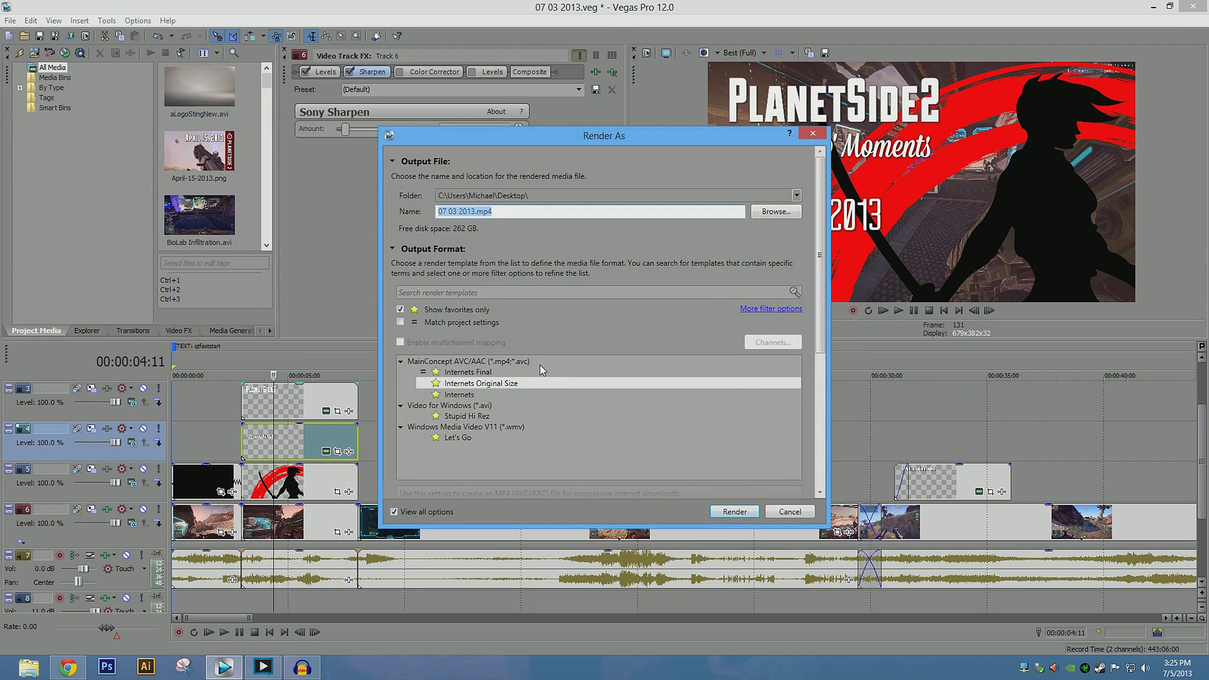
pyautogui.click(400, 309)
pyautogui.click(483, 406)
pyautogui.scroll(-1, 484, 403)
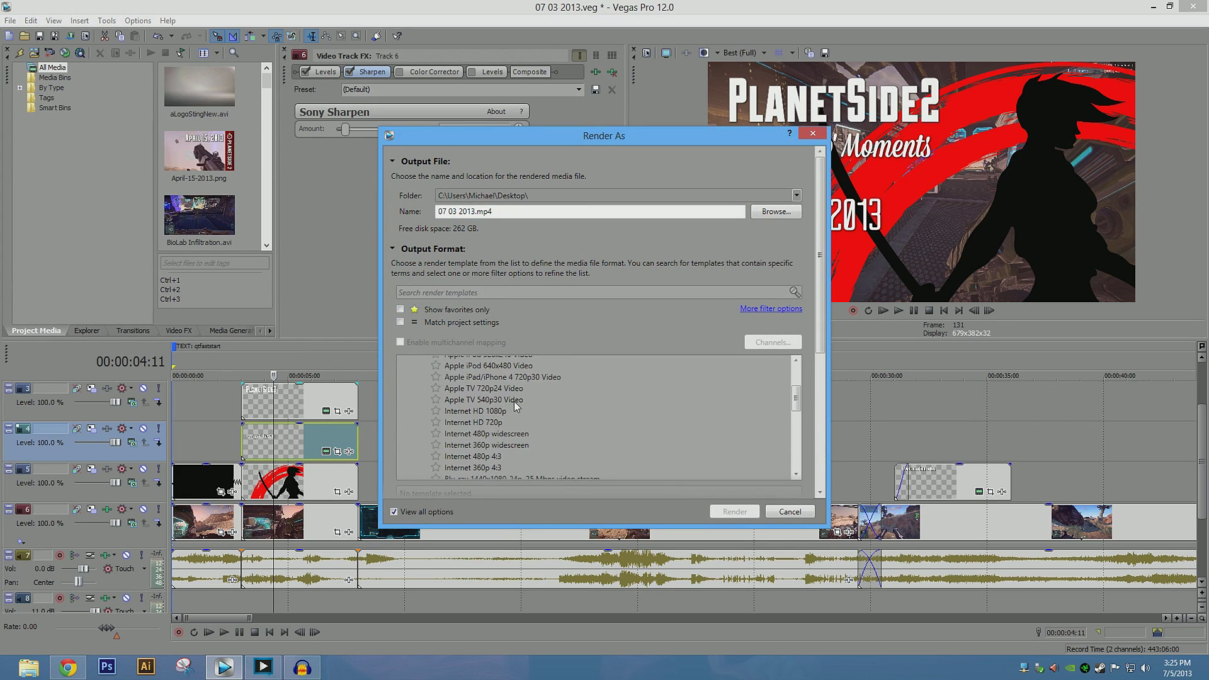
pyautogui.click(483, 382)
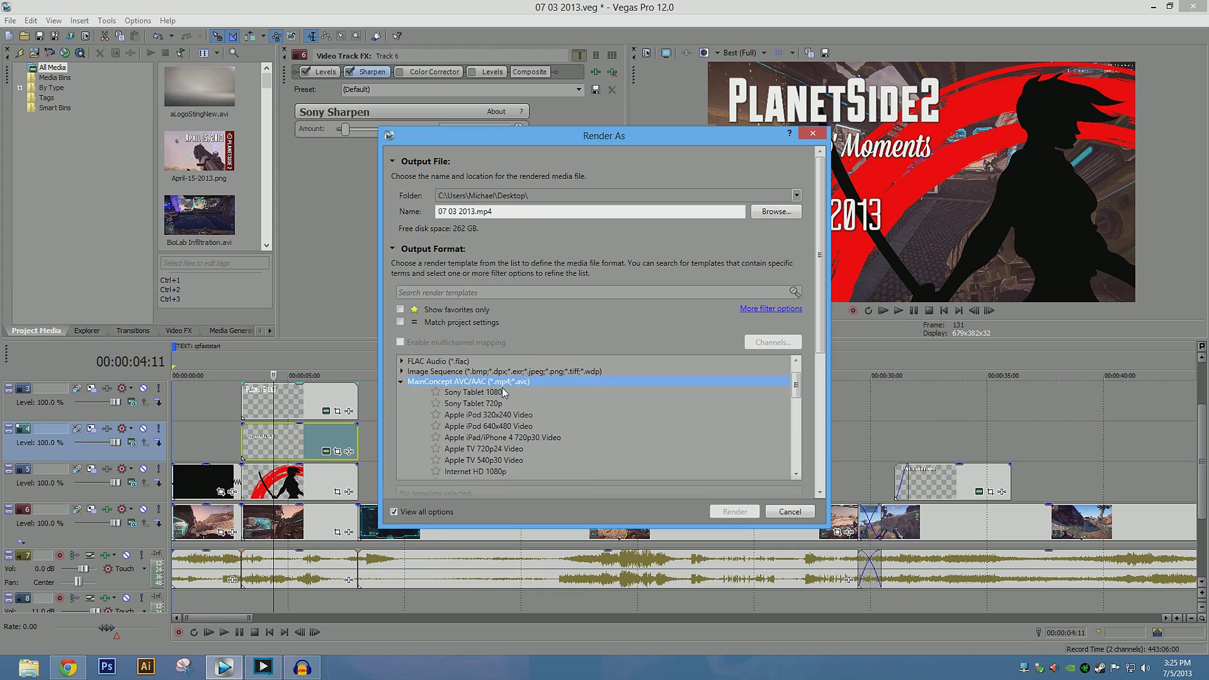
pyautogui.scroll(-4, 515, 396)
pyautogui.scroll(2, 514, 395)
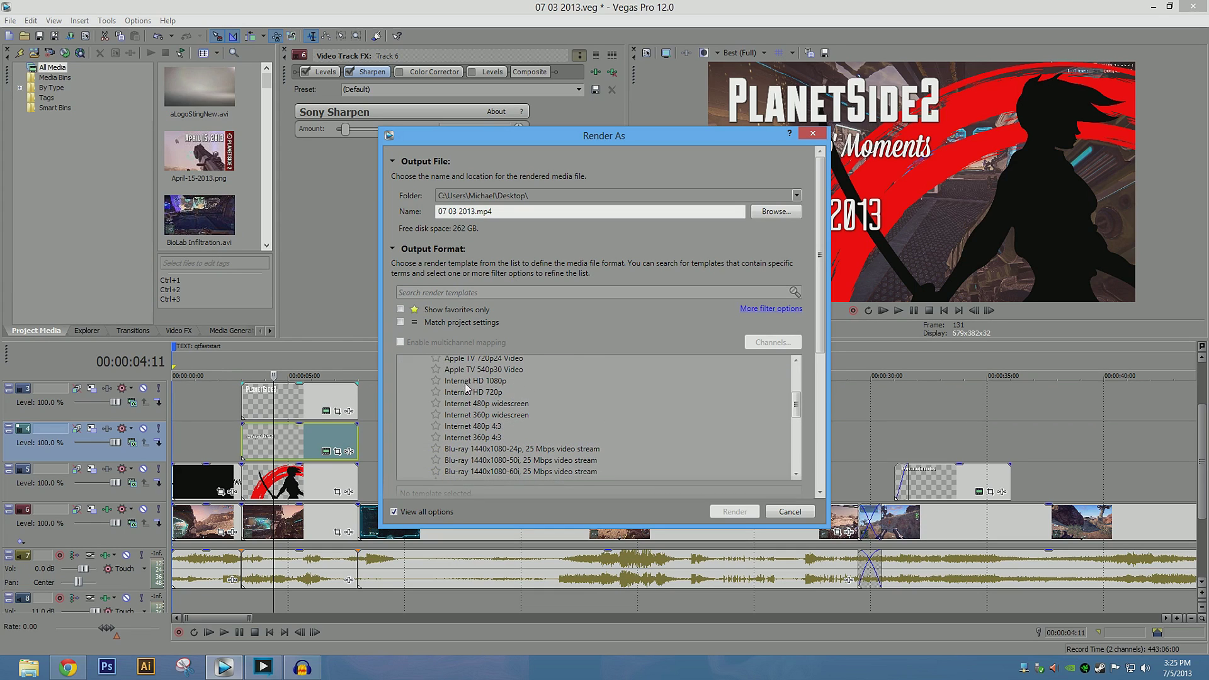
pyautogui.click(482, 382)
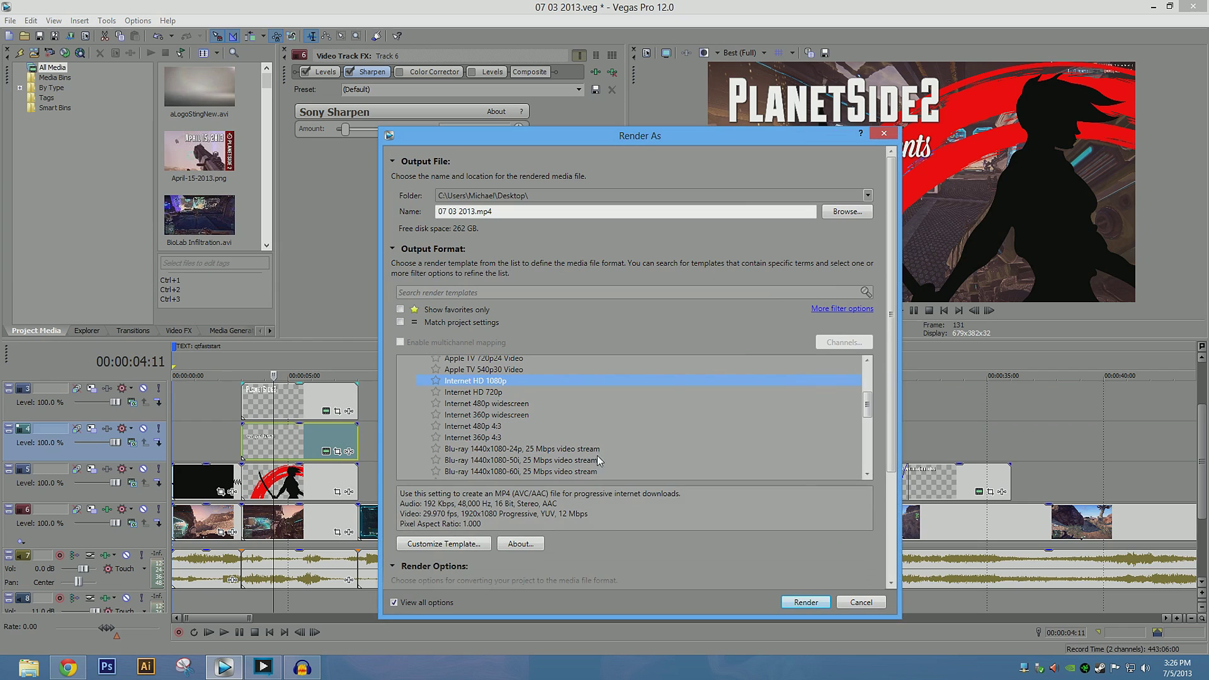
pyautogui.scroll(-5, 893, 376)
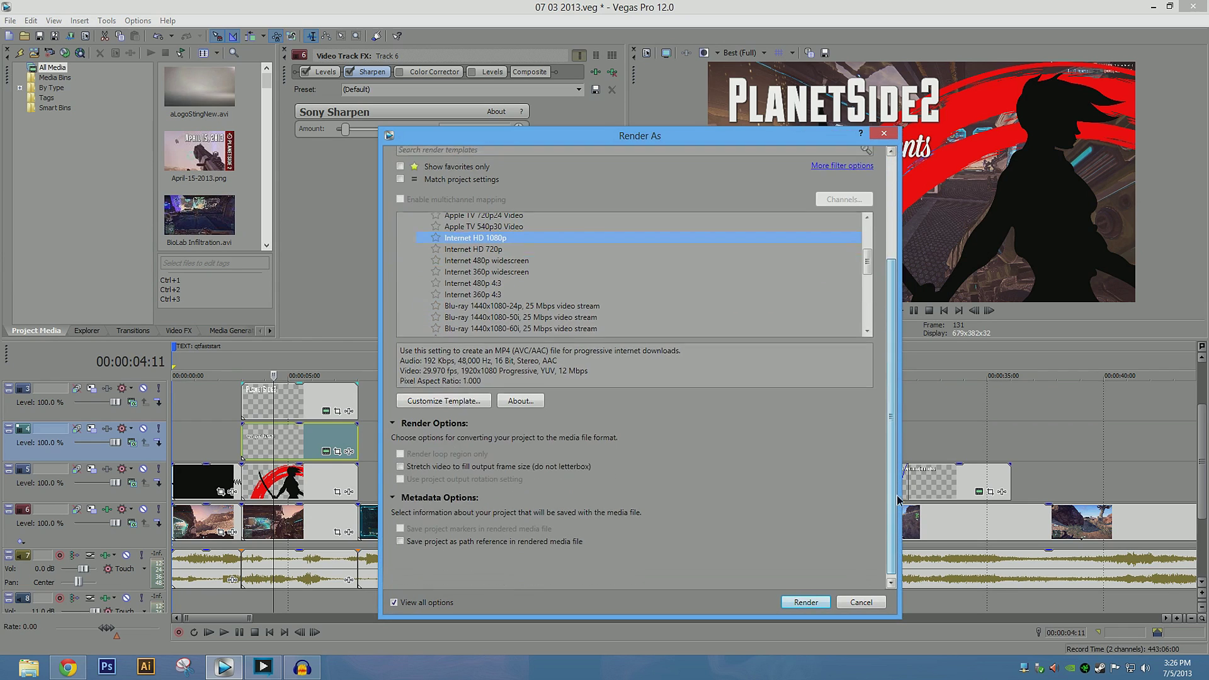
# Switch to favourite templates only and customize Internets Original Size (2048x1152, 30 fps, 24,000,000 bps).
pyautogui.click(444, 396)
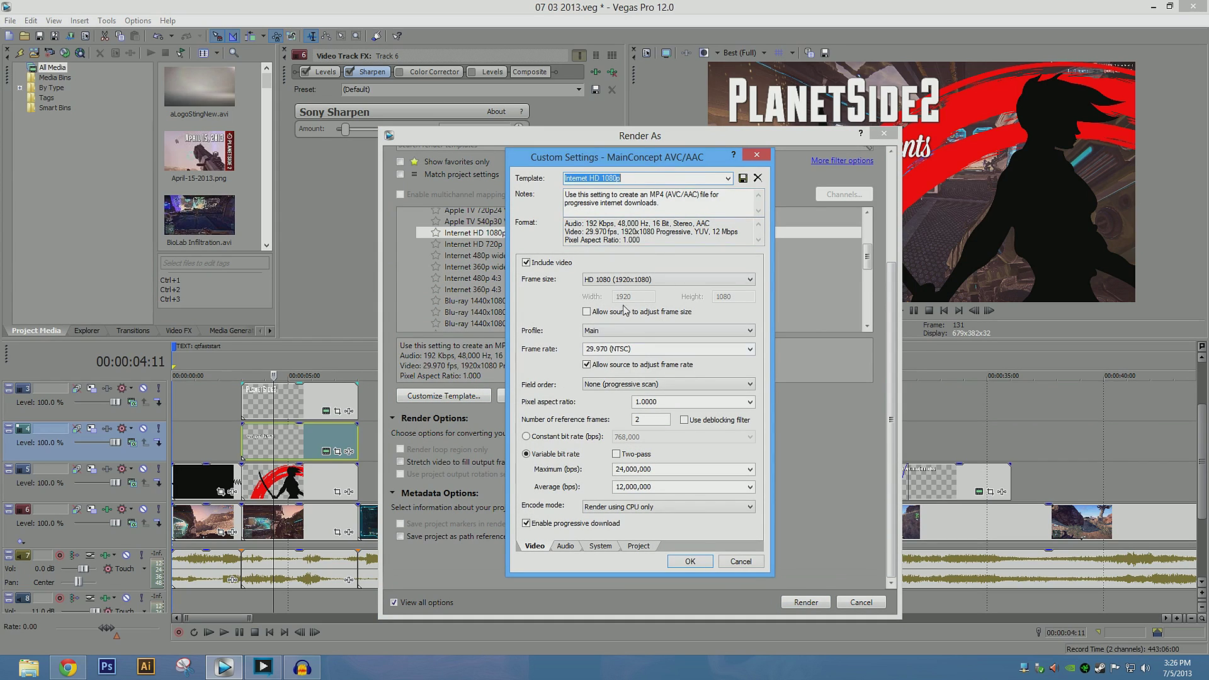
pyautogui.click(747, 562)
pyautogui.scroll(2, 832, 458)
pyautogui.scroll(2, 832, 459)
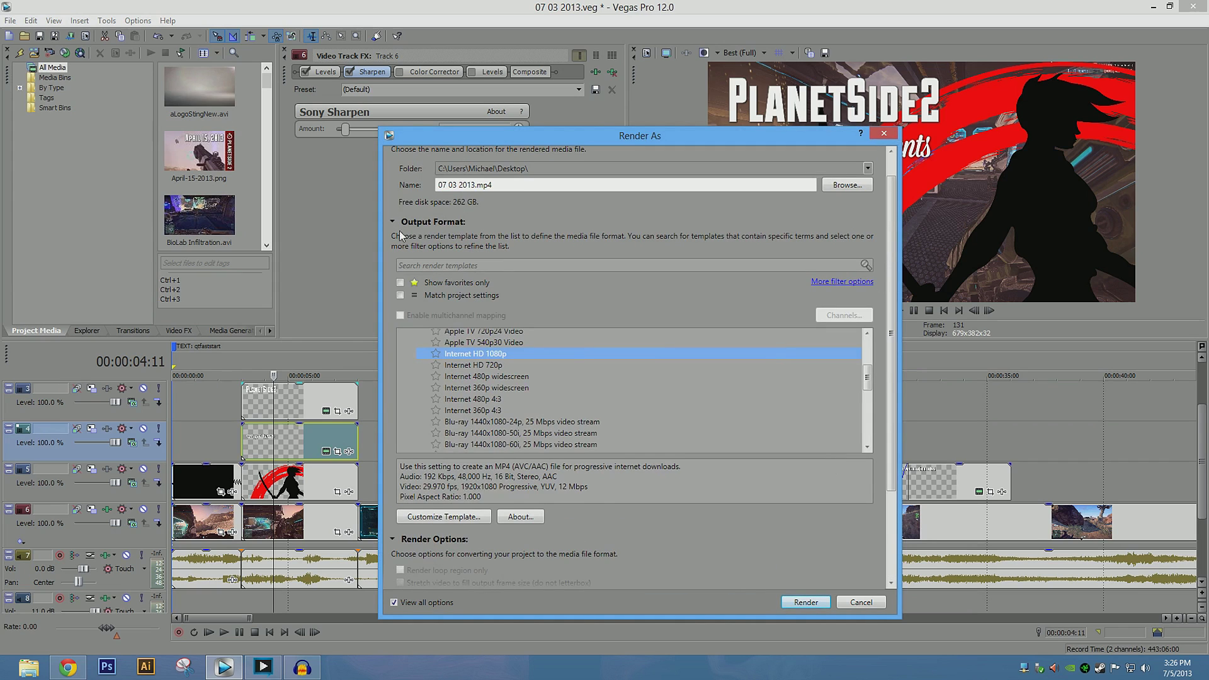
pyautogui.click(400, 283)
pyautogui.click(464, 357)
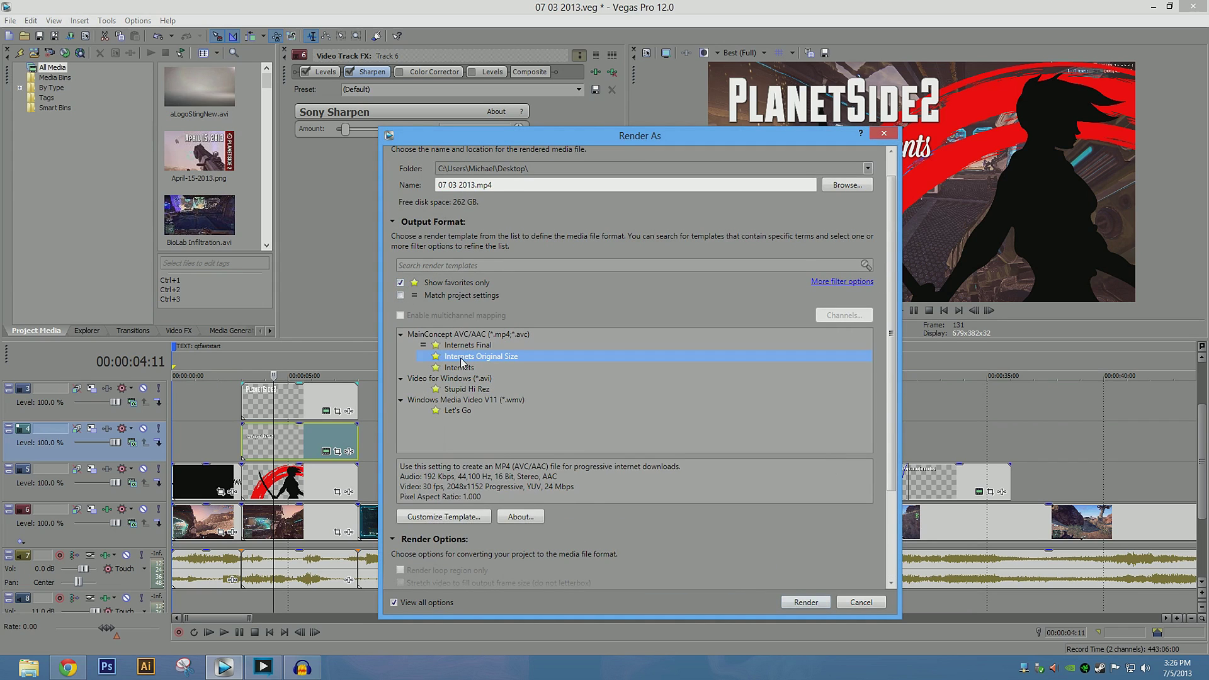
pyautogui.click(472, 518)
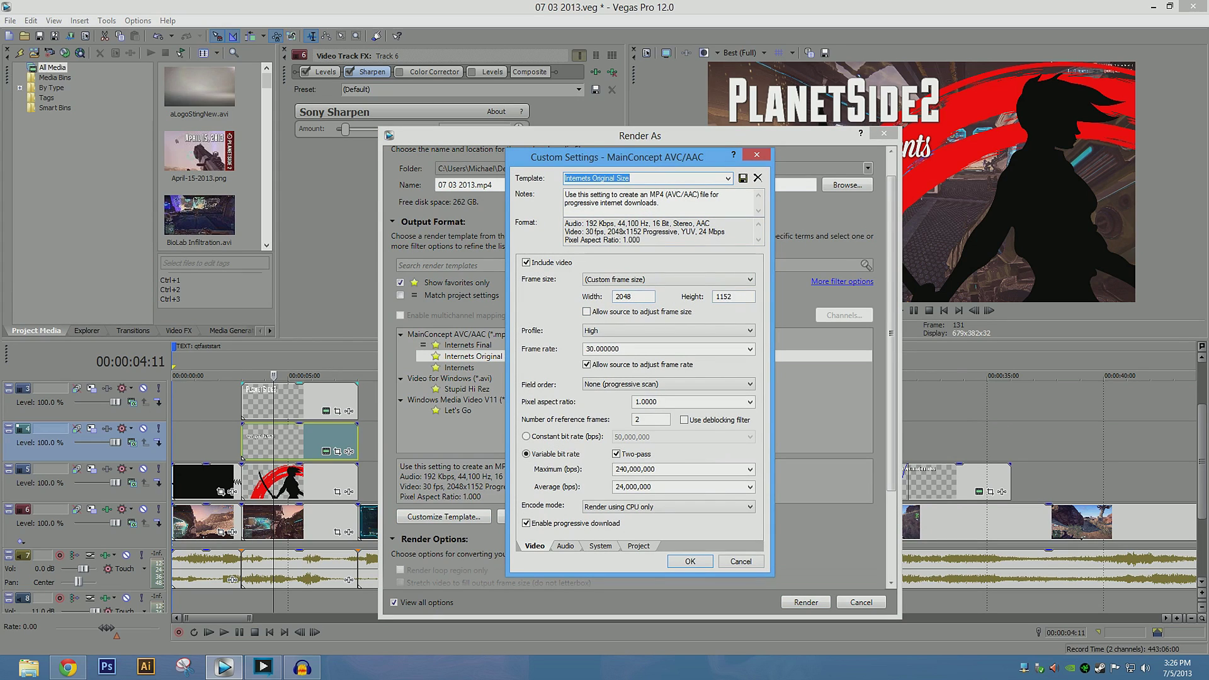
# Enter a custom frame size of width 2048 and height 1152 in the Video settings.
pyautogui.doubleClick(626, 296)
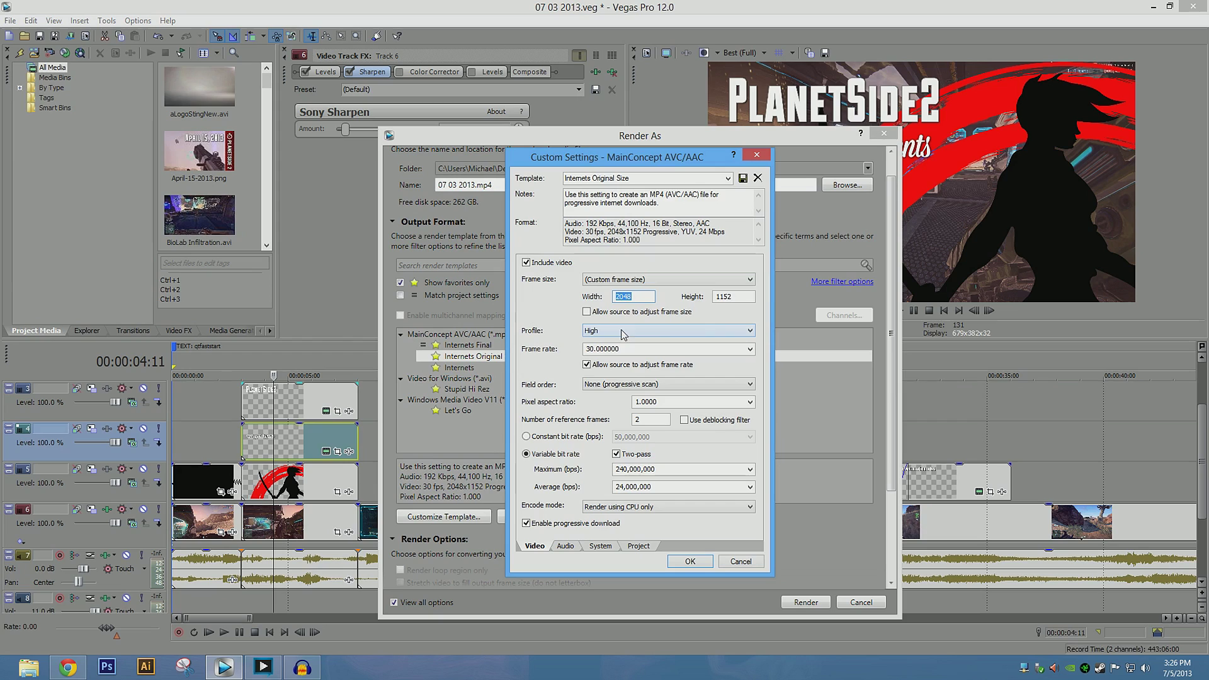
pyautogui.click(632, 296)
pyautogui.moveTo(734, 297); pyautogui.dragTo(694, 311)
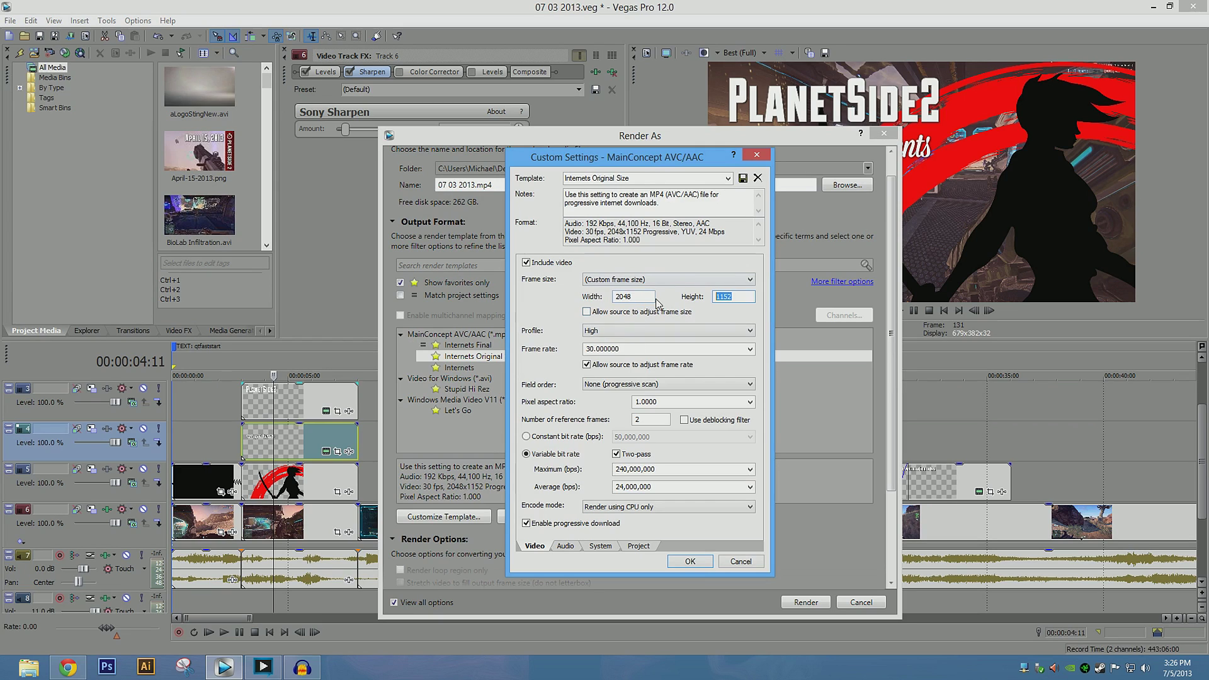
pyautogui.hotkey('shift', 'Tab')
pyautogui.click(732, 296)
pyautogui.hotkey('shift', 'Tab')
pyautogui.press('Tab')
pyautogui.hotkey('shift', 'Tab')
pyautogui.press('Tab')
pyautogui.hotkey('shift', 'Tab')
pyautogui.press('Tab')
pyautogui.hotkey('shift', 'Tab')
pyautogui.click(615, 299)
pyautogui.doubleClick(628, 296)
pyautogui.click(616, 281)
pyautogui.click(617, 284)
pyautogui.doubleClick(595, 349)
pyautogui.write('30.0000')
pyautogui.doubleClick(595, 348)
pyautogui.write('30')
pyautogui.press('Tab')
pyautogui.click(750, 349)
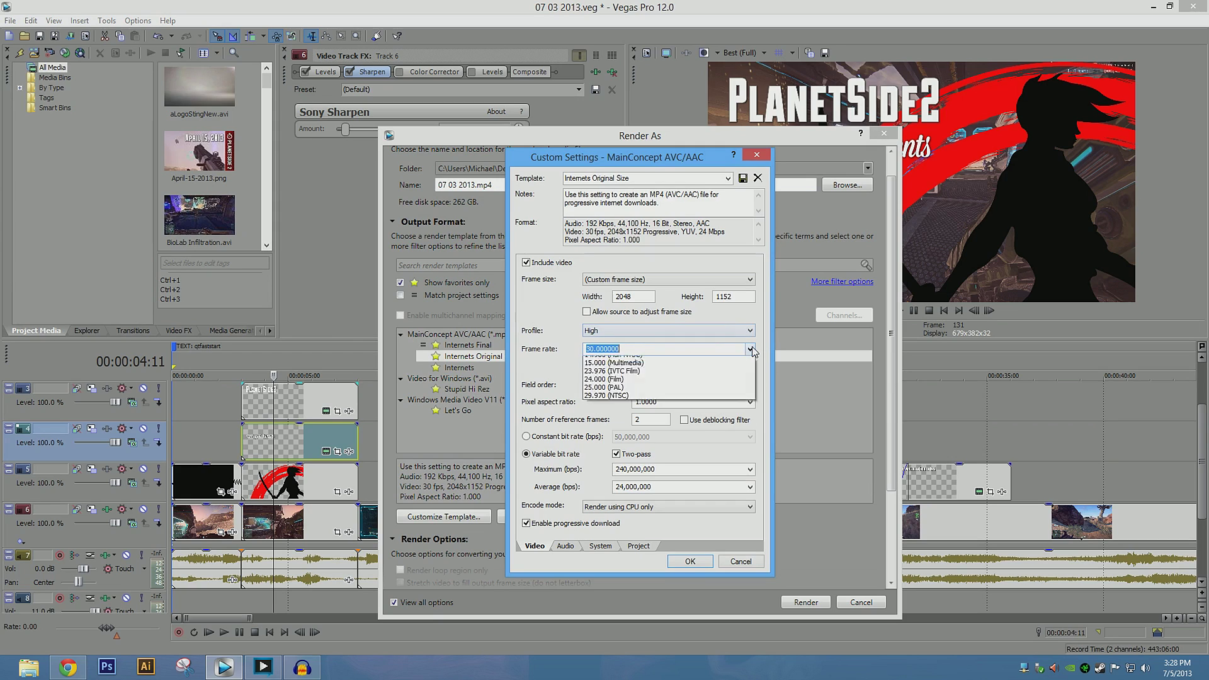
pyautogui.click(751, 348)
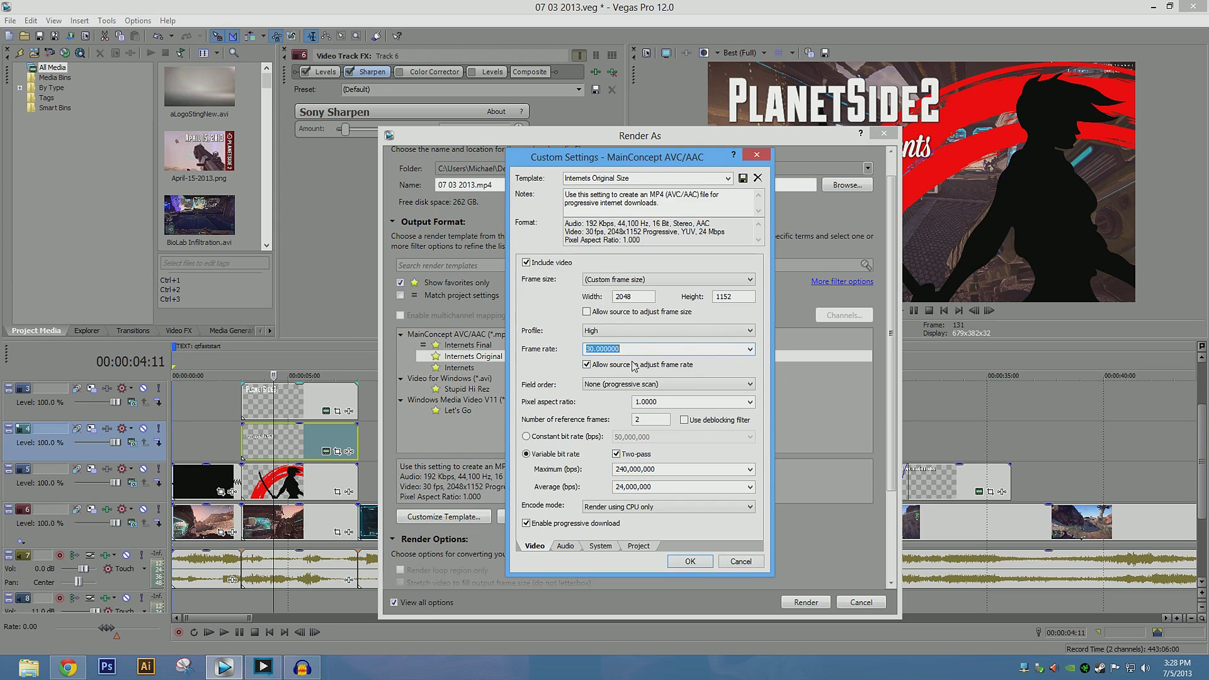
pyautogui.click(660, 384)
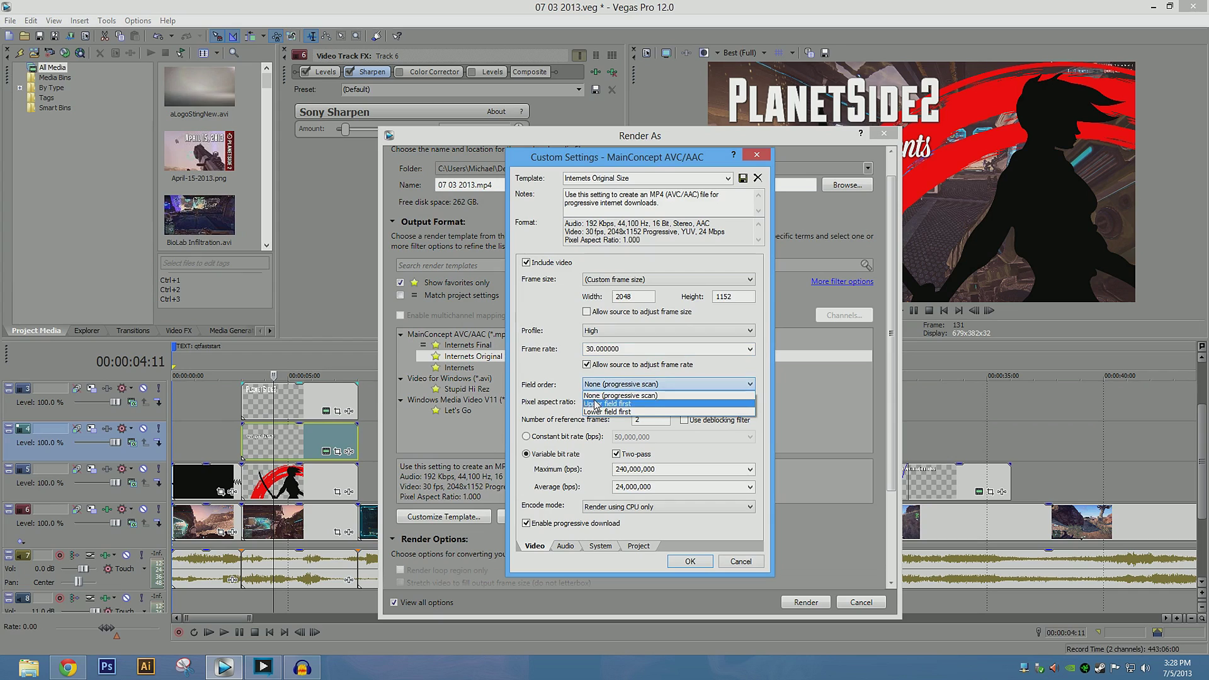
pyautogui.click(639, 385)
pyautogui.click(642, 402)
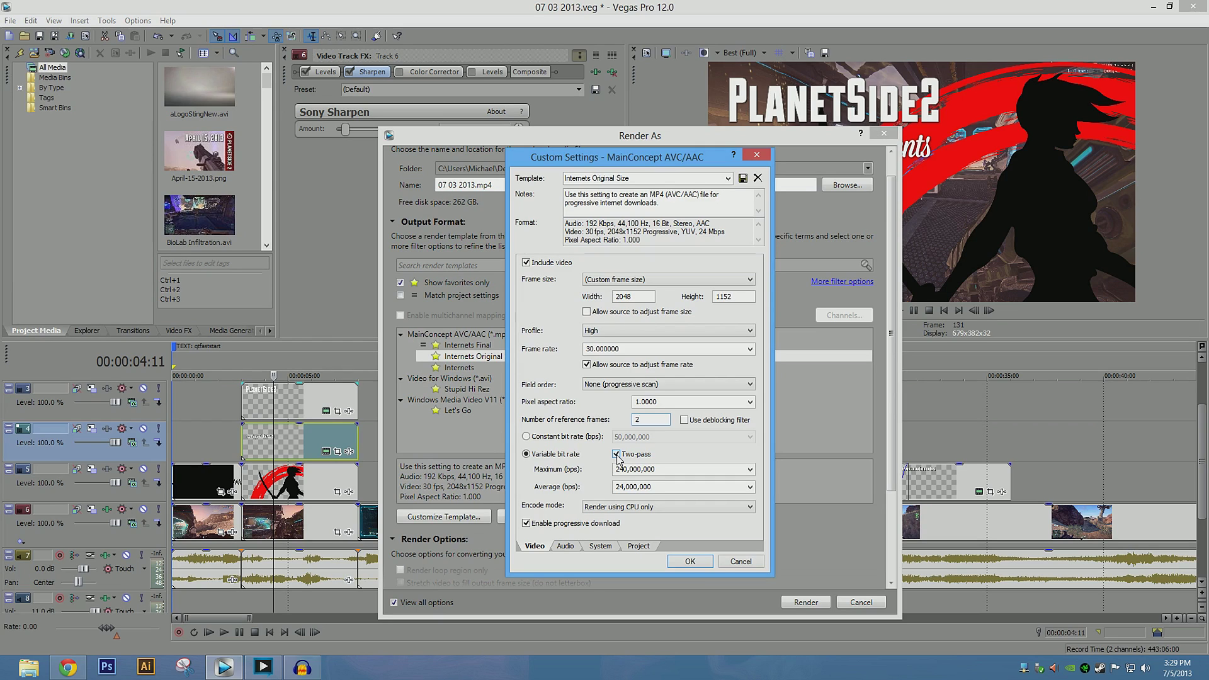
pyautogui.click(652, 487)
pyautogui.click(749, 470)
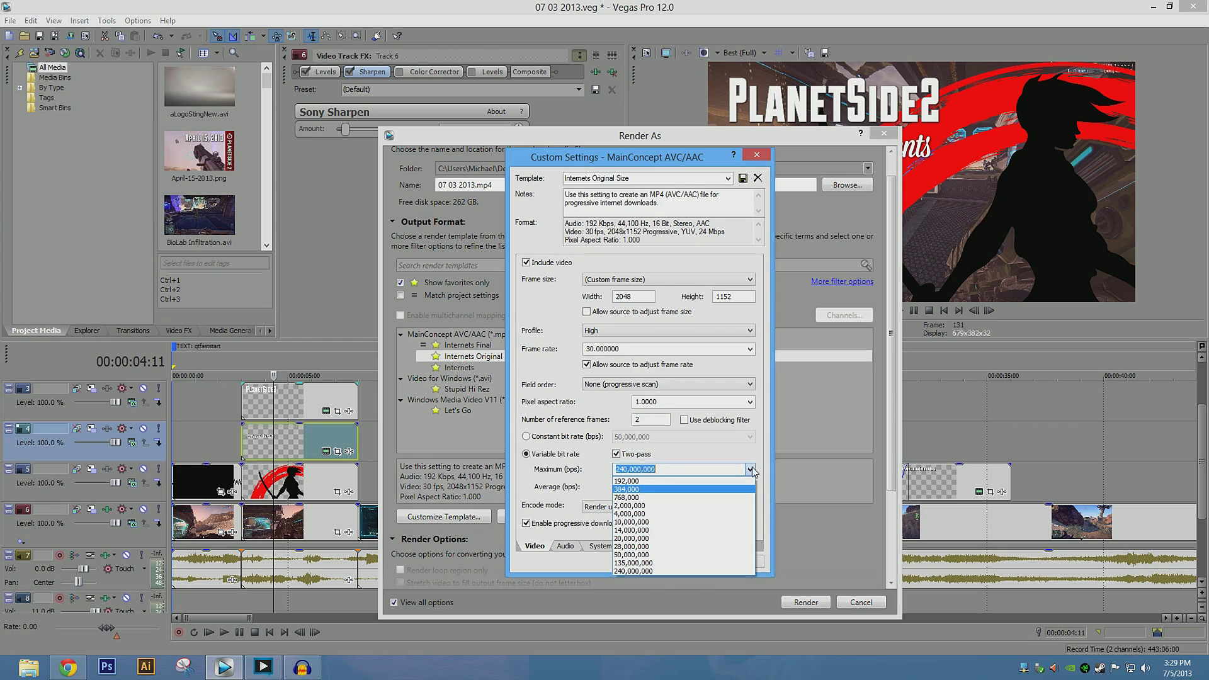
pyautogui.click(662, 570)
pyautogui.press('Tab')
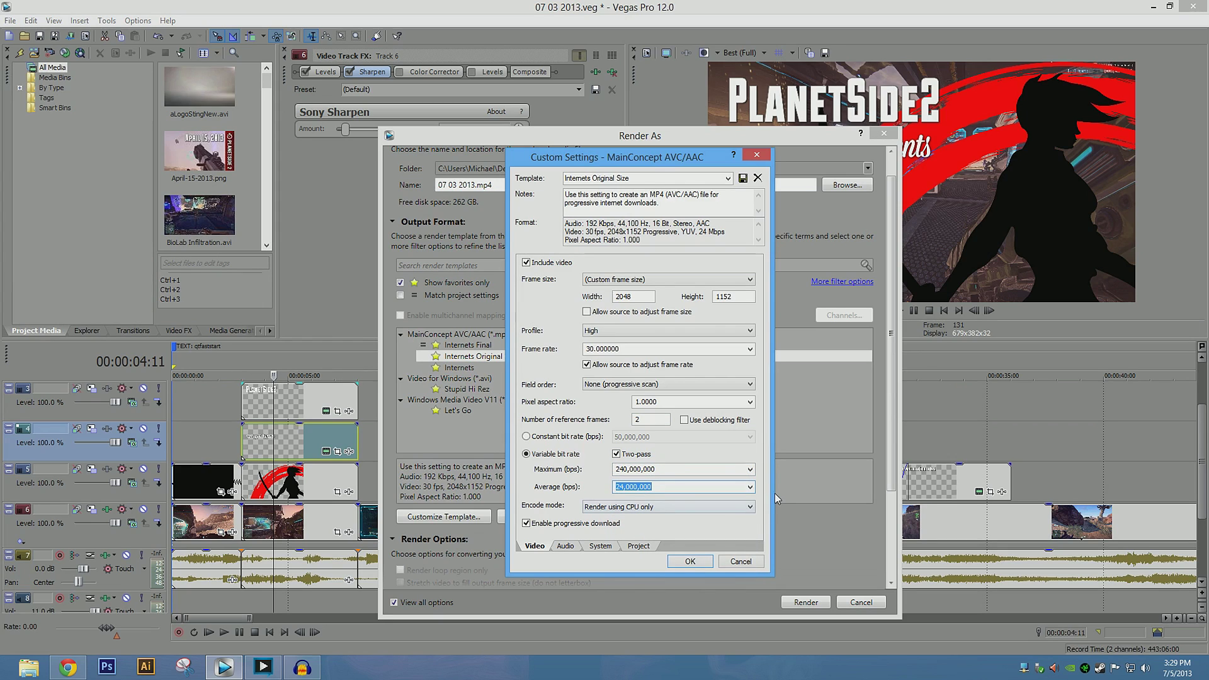
pyautogui.click(750, 487)
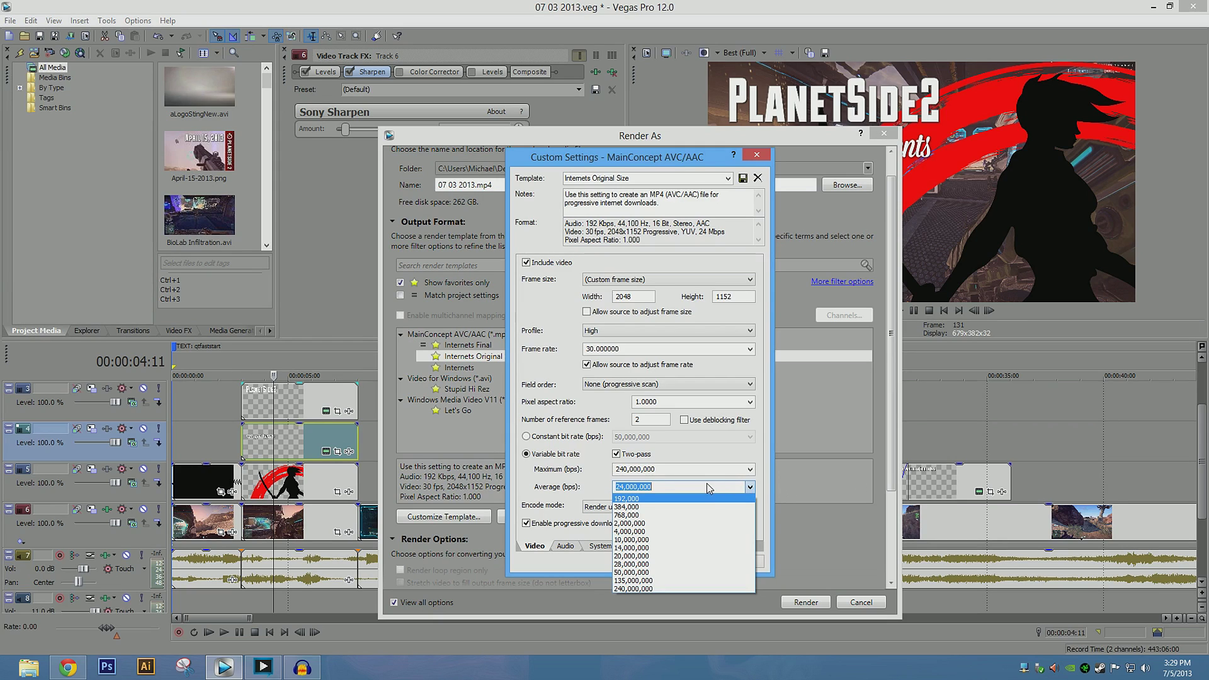
pyautogui.press('Escape')
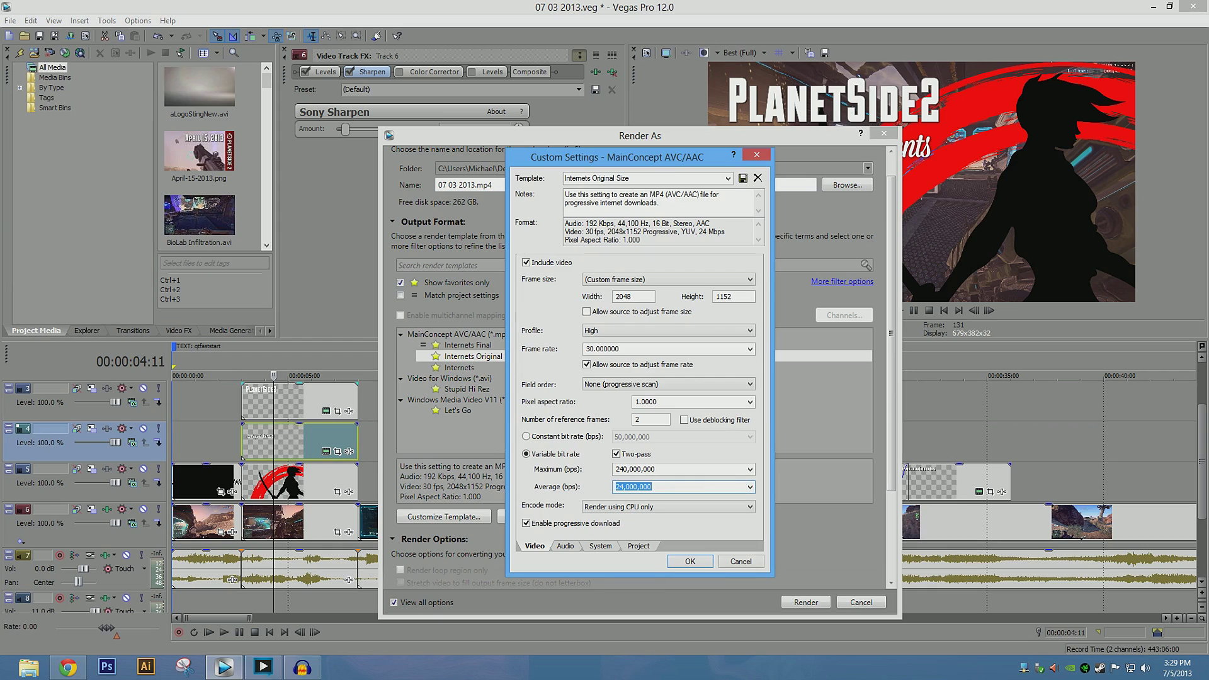
pyautogui.press('End')
pyautogui.click(749, 488)
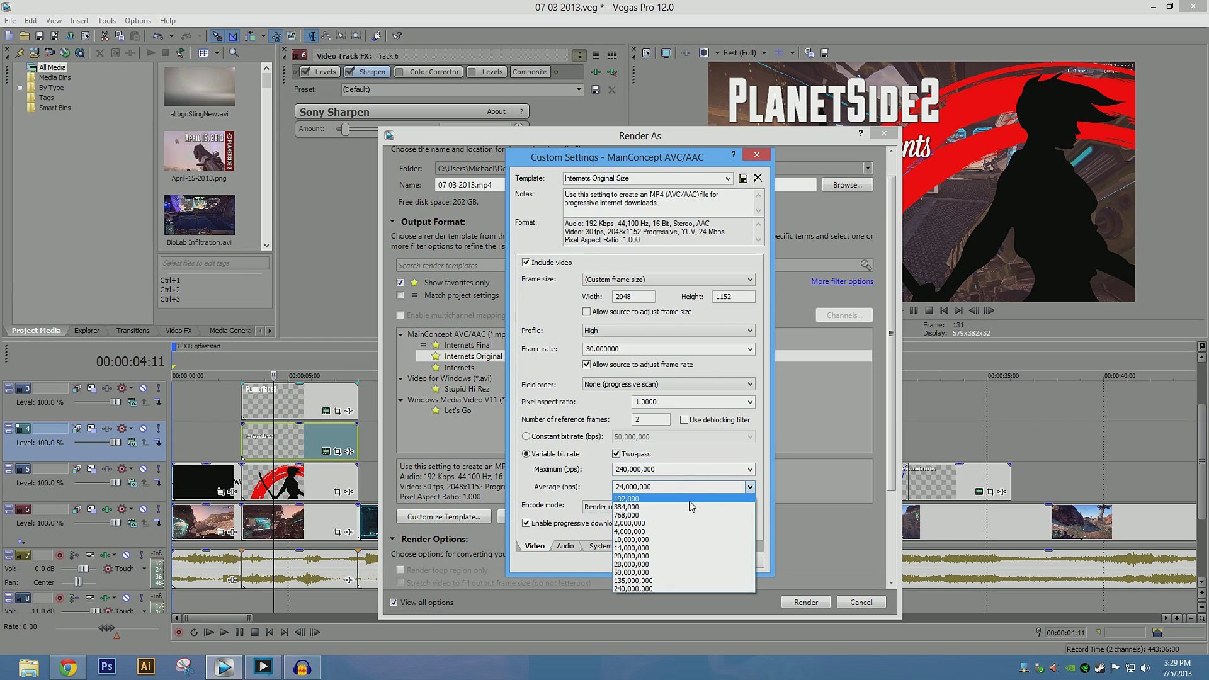
pyautogui.click(750, 488)
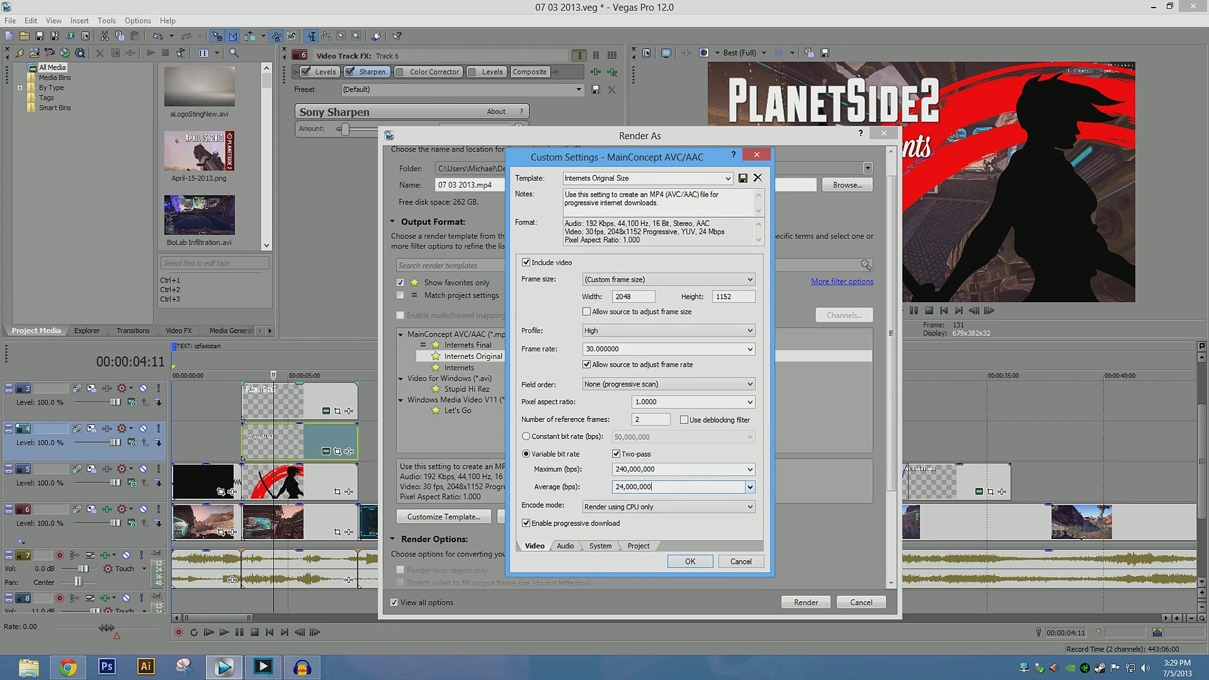
pyautogui.click(618, 507)
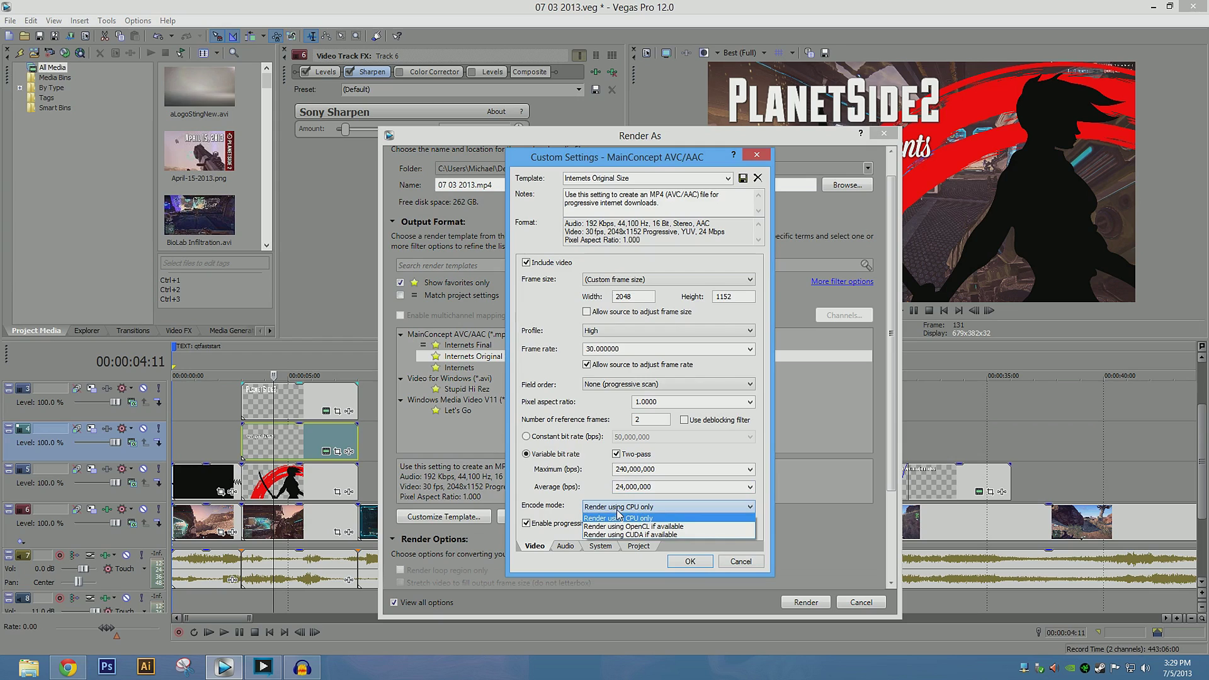
pyautogui.click(617, 509)
pyautogui.click(628, 510)
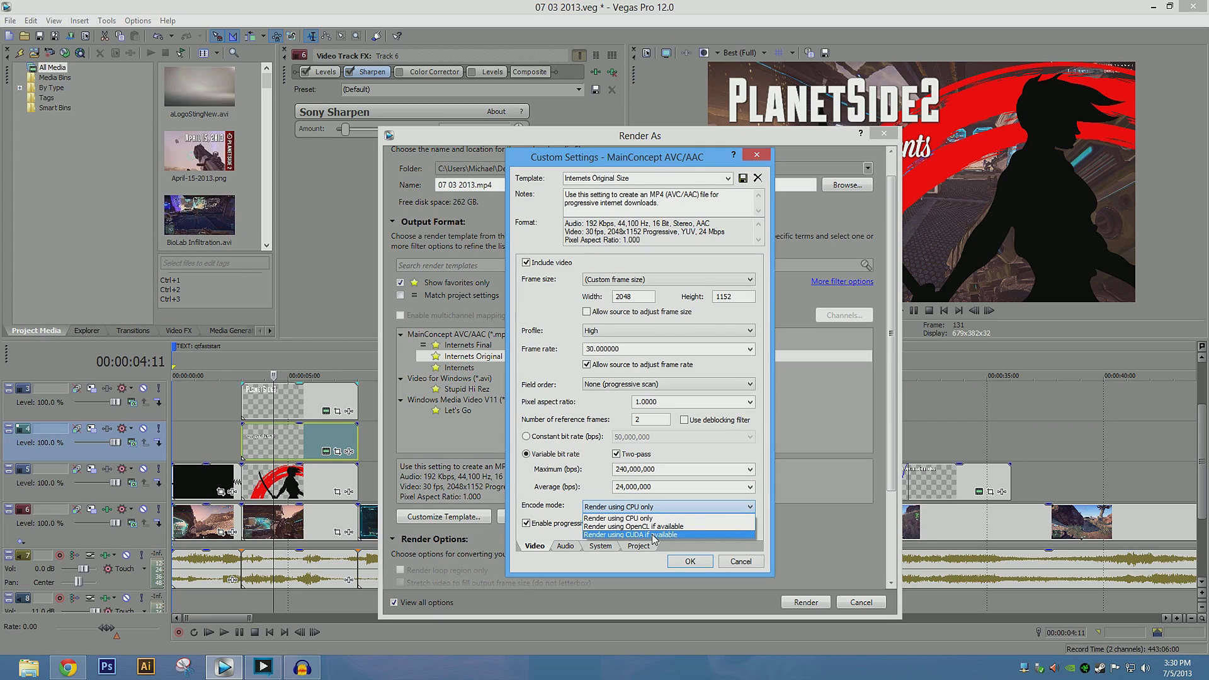
pyautogui.click(673, 517)
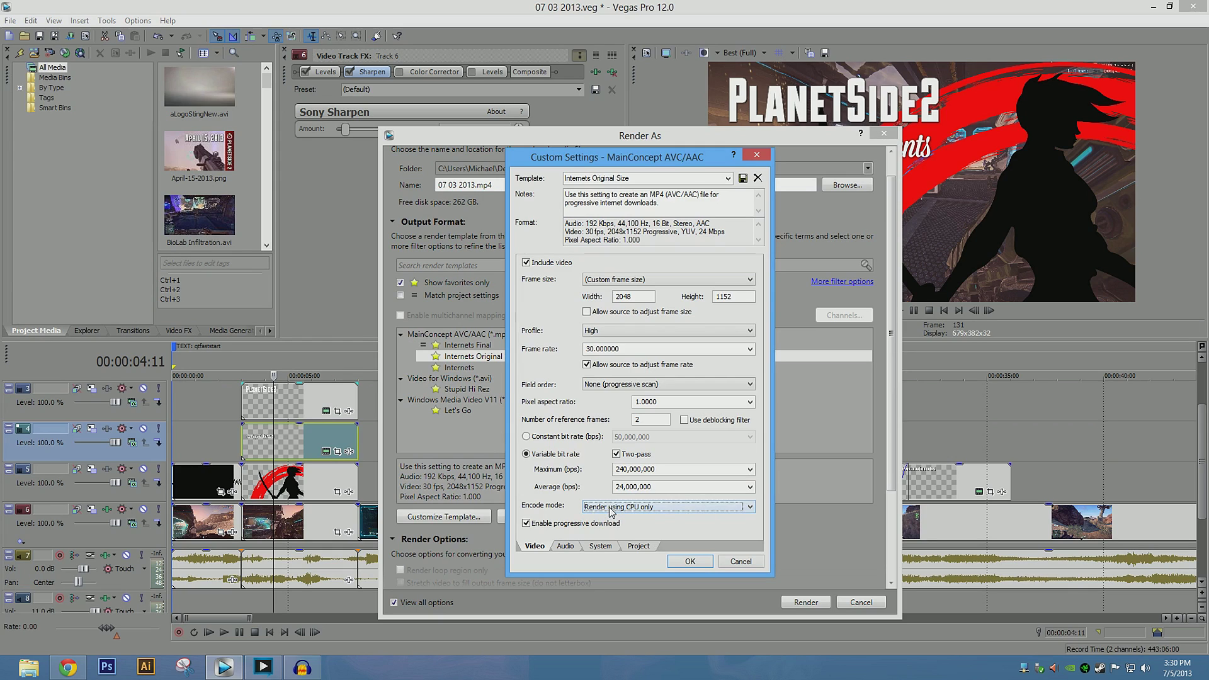
# Keep the audio sample rate at 44,100 and review the System settings.
pyautogui.click(565, 545)
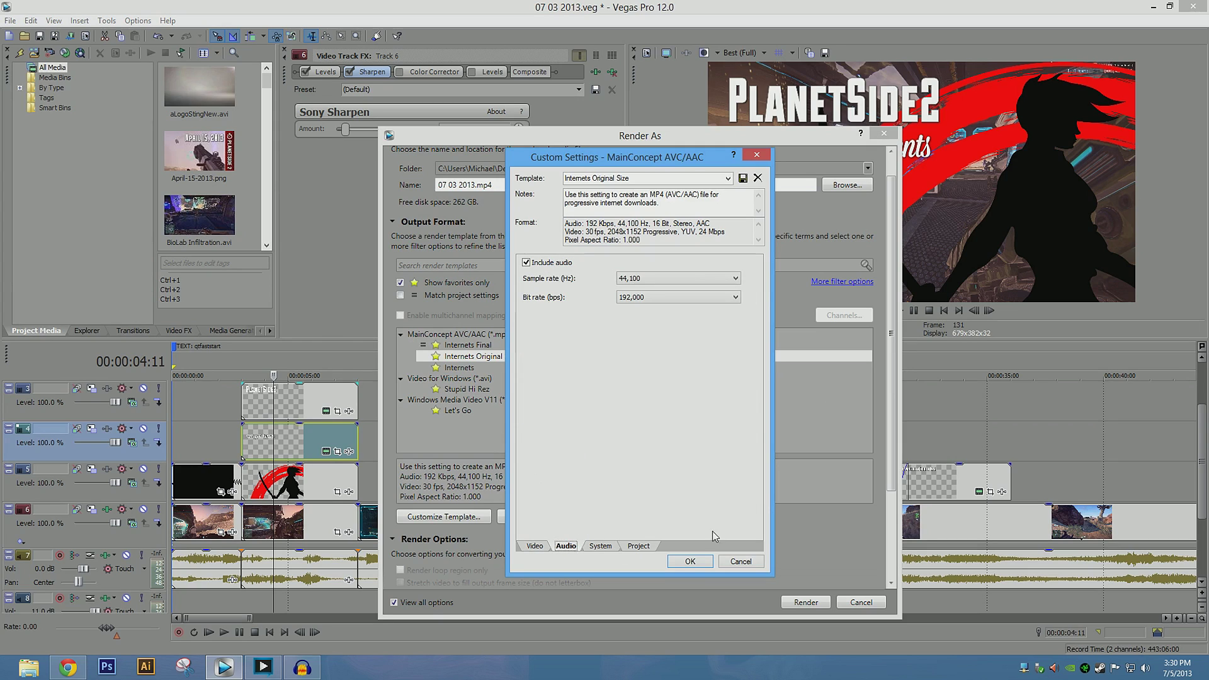
pyautogui.click(669, 279)
pyautogui.click(671, 283)
pyautogui.click(612, 546)
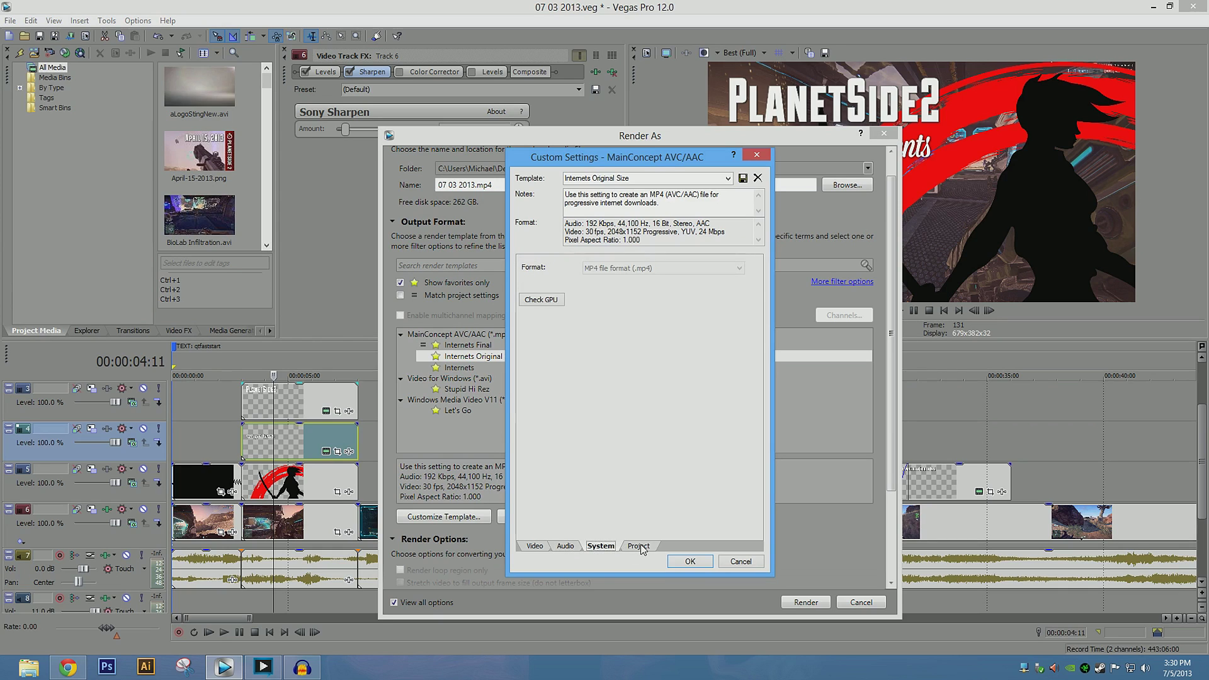
# Keep Best video rendering quality in the Project settings and accept the custom template.
pyautogui.click(642, 546)
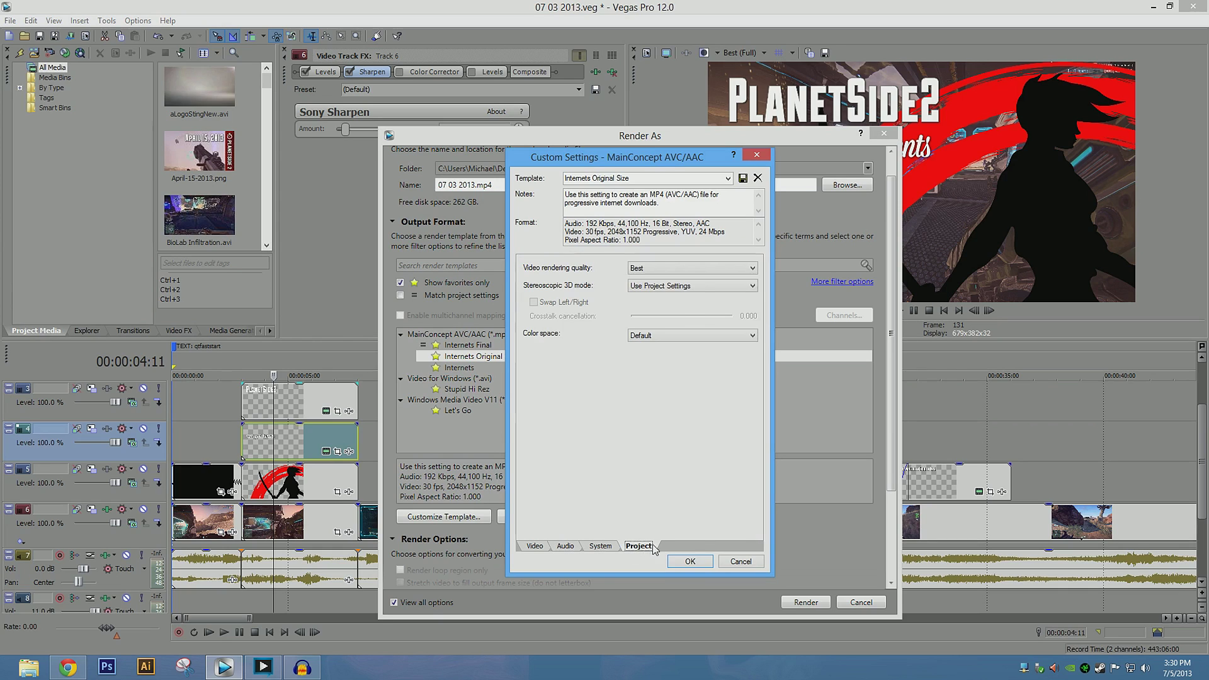
pyautogui.click(655, 270)
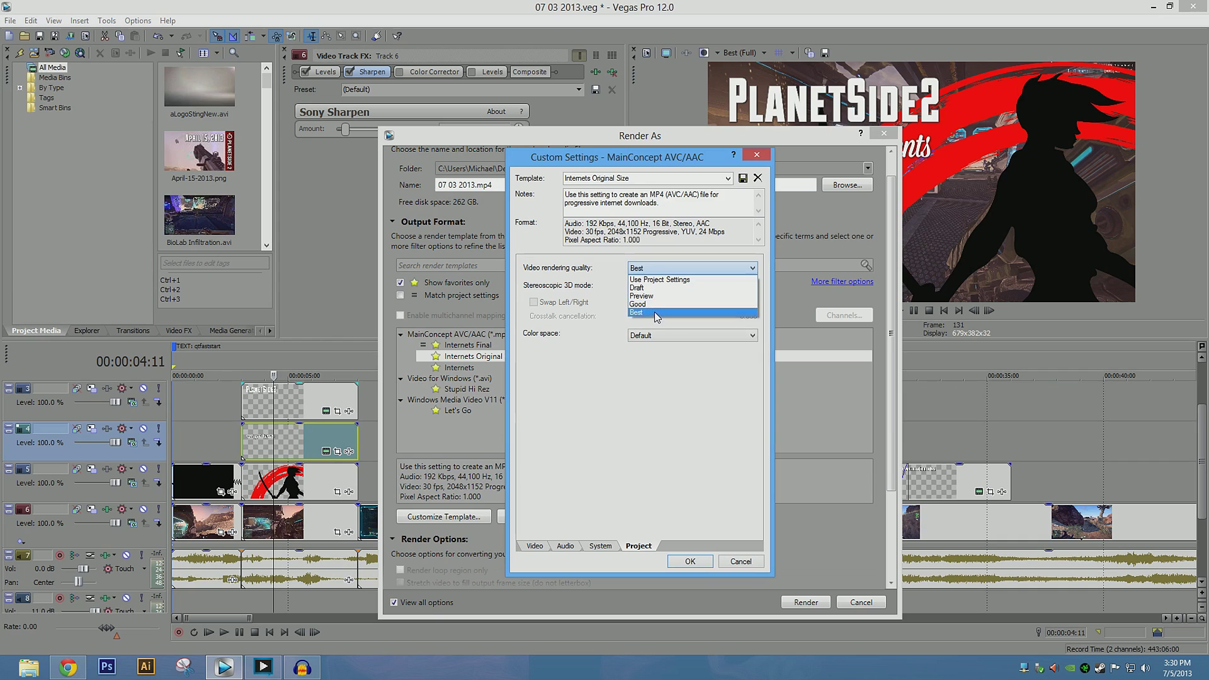
pyautogui.click(689, 268)
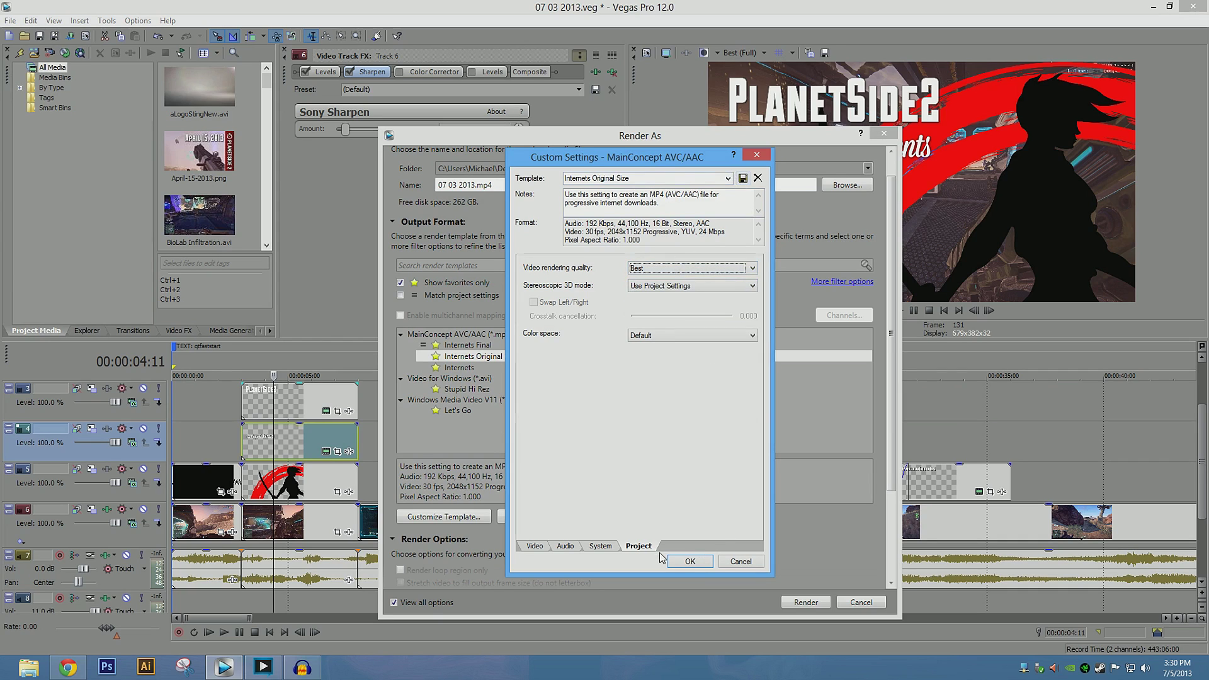
pyautogui.click(690, 562)
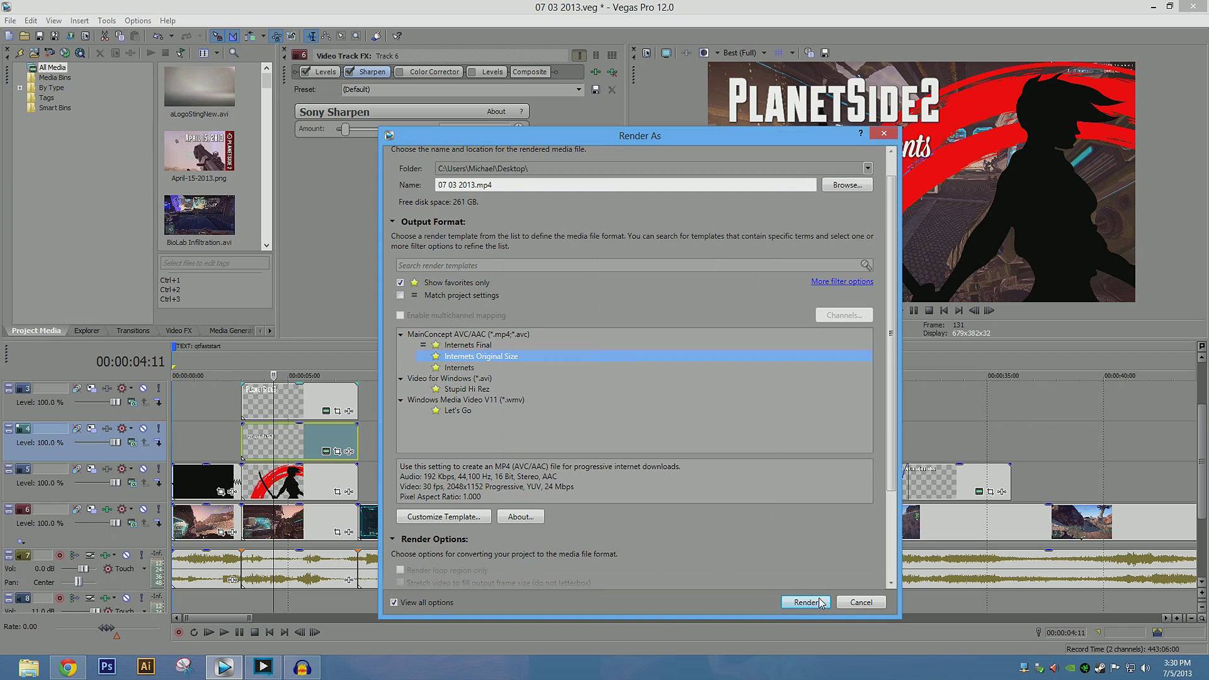
pyautogui.scroll(-2, 837, 477)
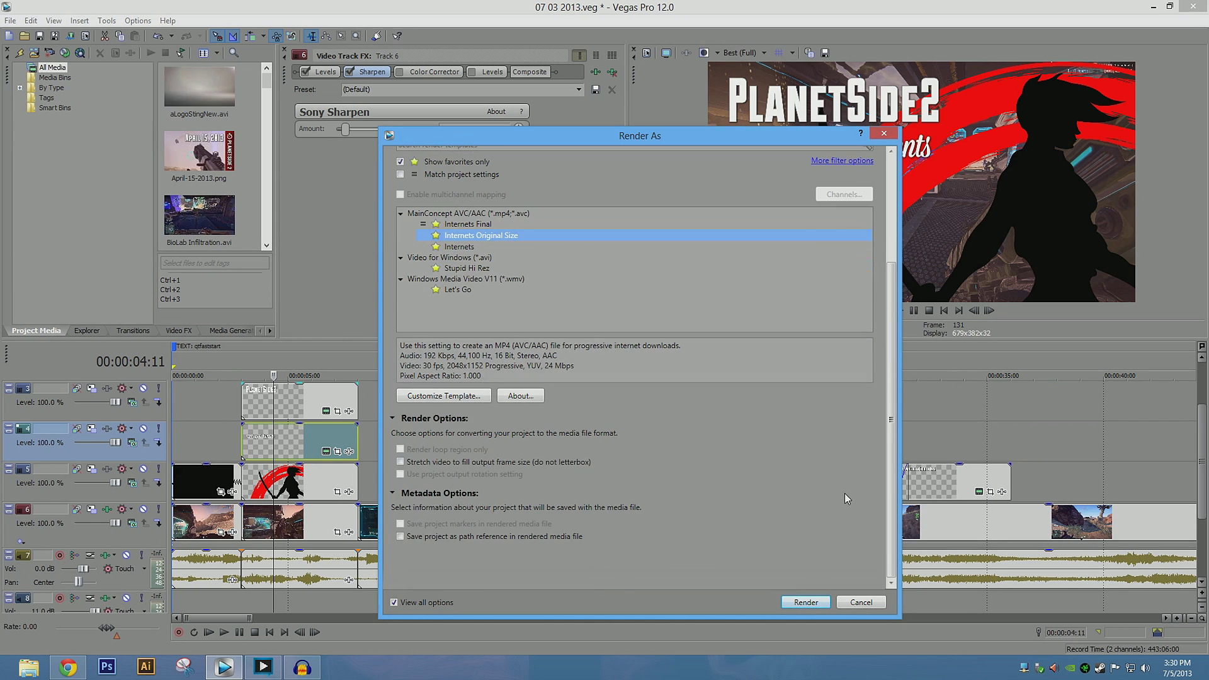
# Close Render As and move the playback cursor to the project start, then frame 14.
pyautogui.click(884, 133)
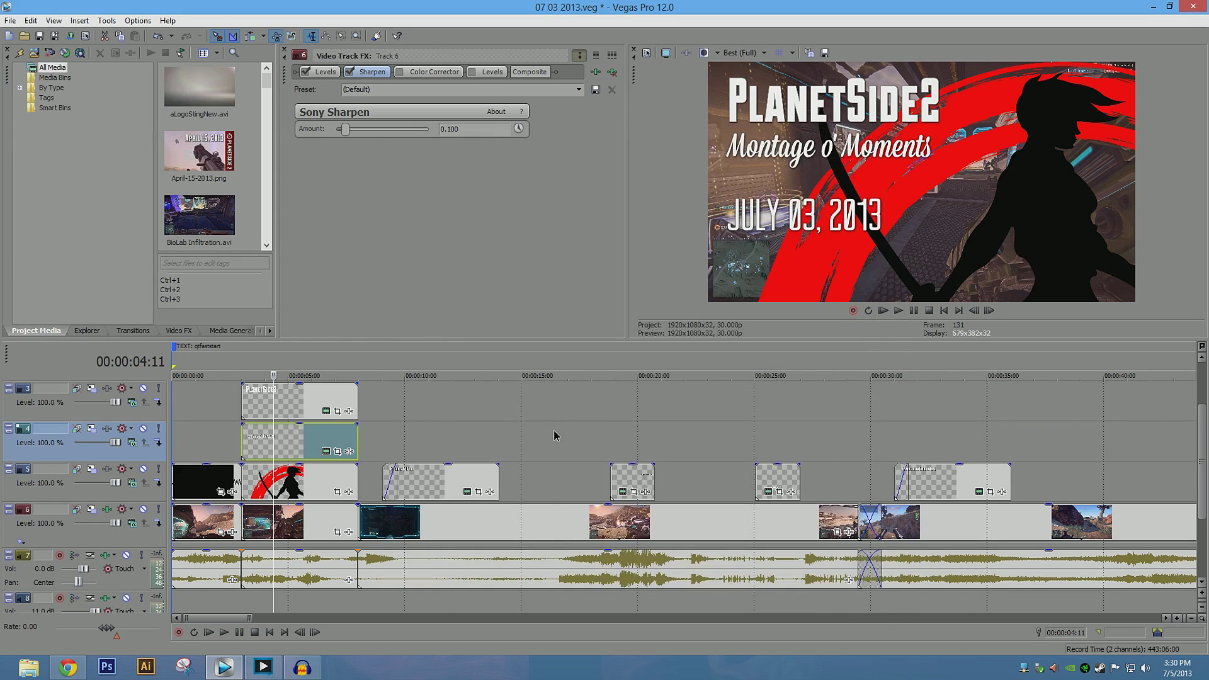
pyautogui.click(553, 429)
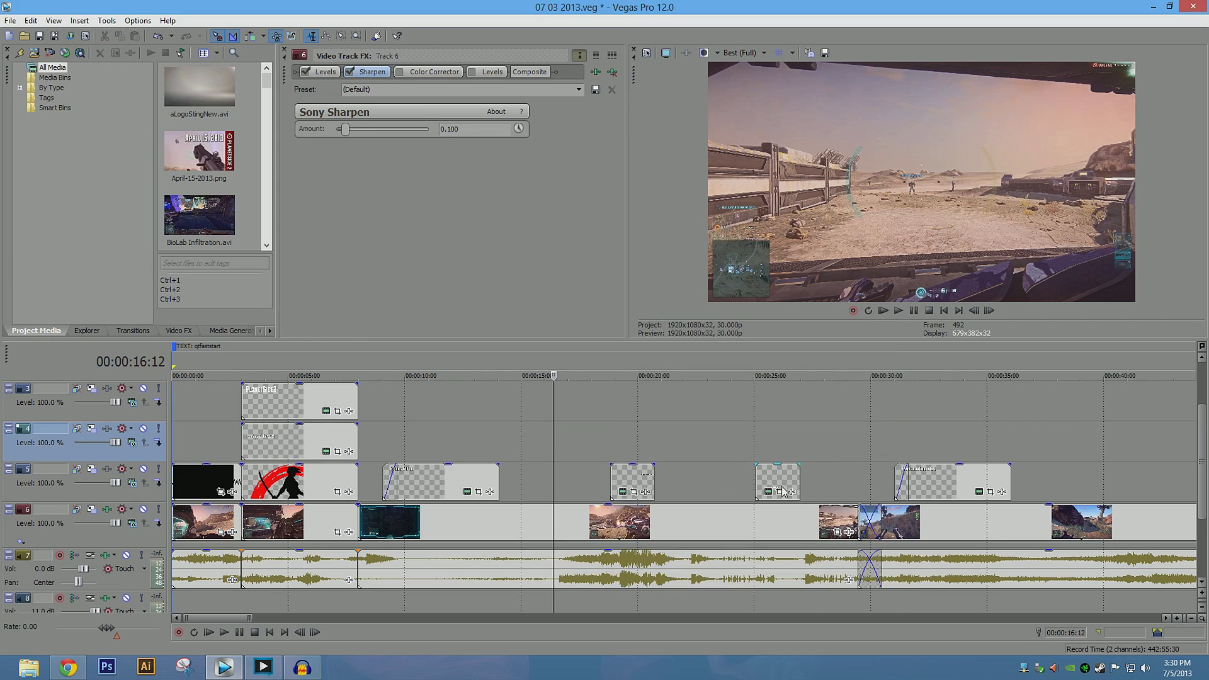
pyautogui.click(205, 408)
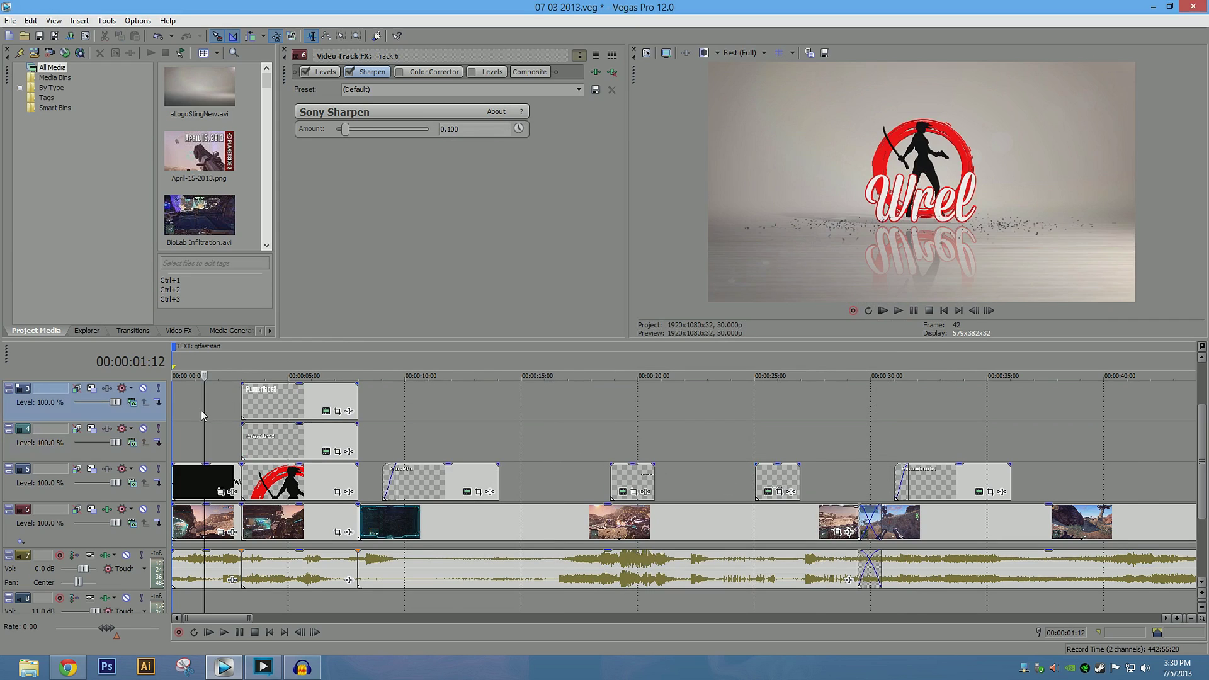
pyautogui.scroll(3, 198, 415)
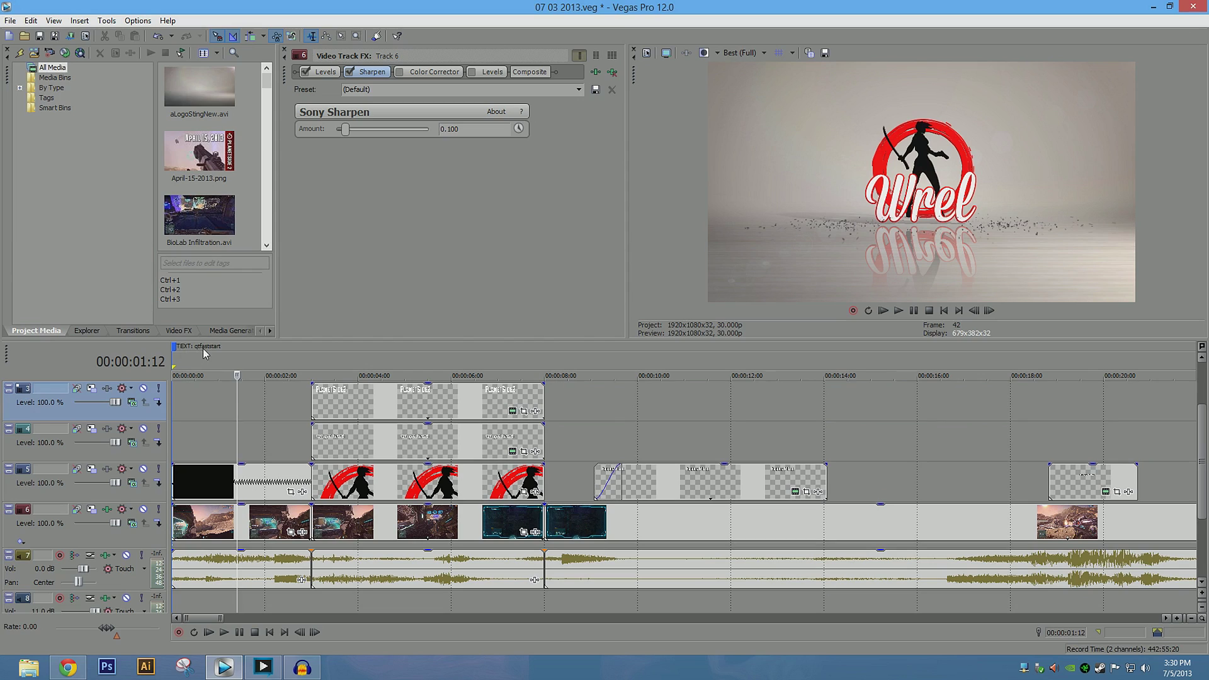
pyautogui.click(172, 402)
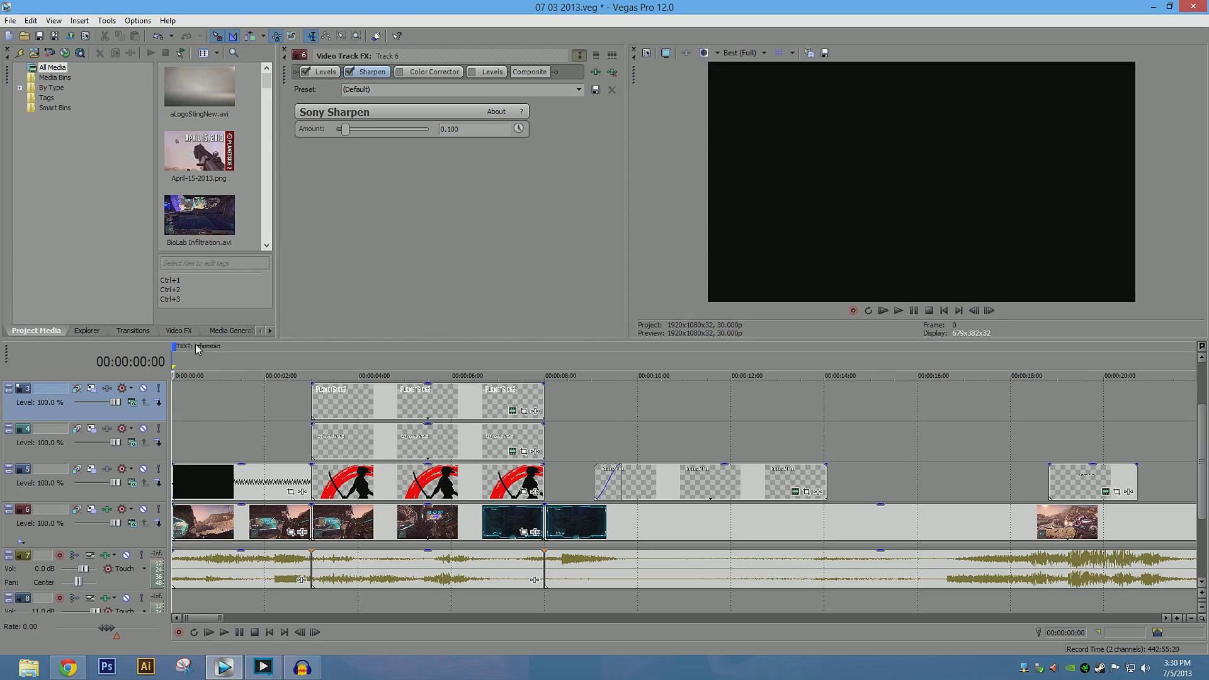
pyautogui.click(194, 402)
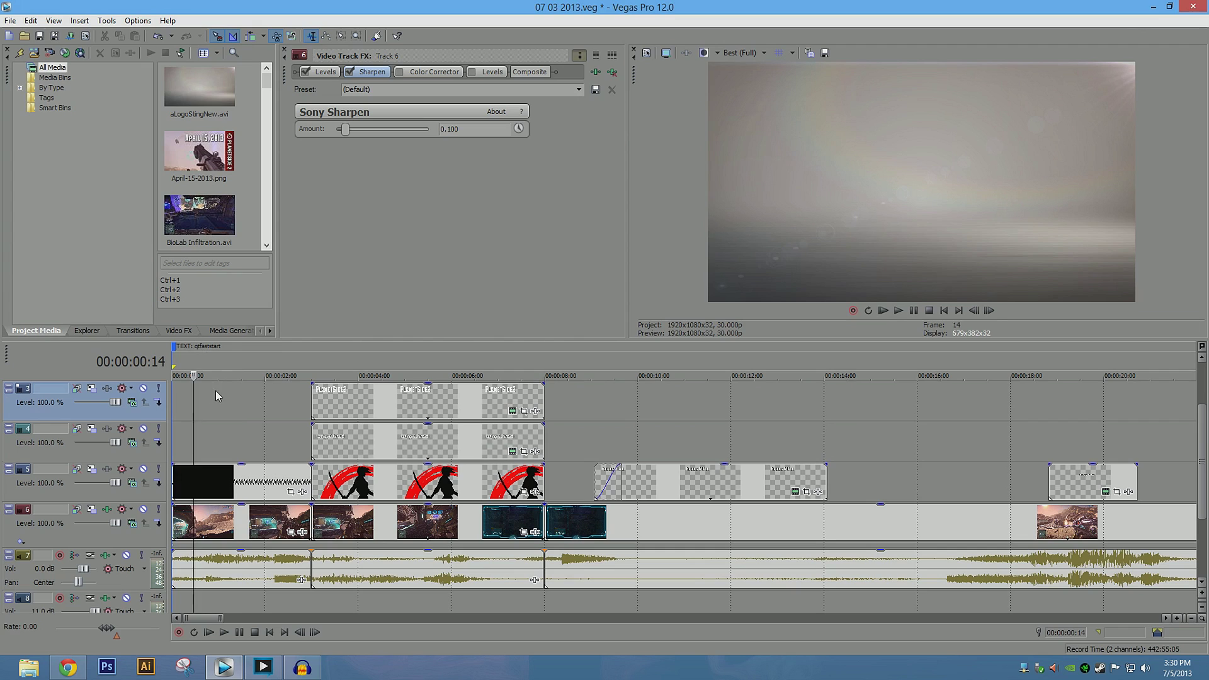
# Browse the Insert and View menus.
pyautogui.click(107, 20)
pyautogui.moveTo(82, 24)
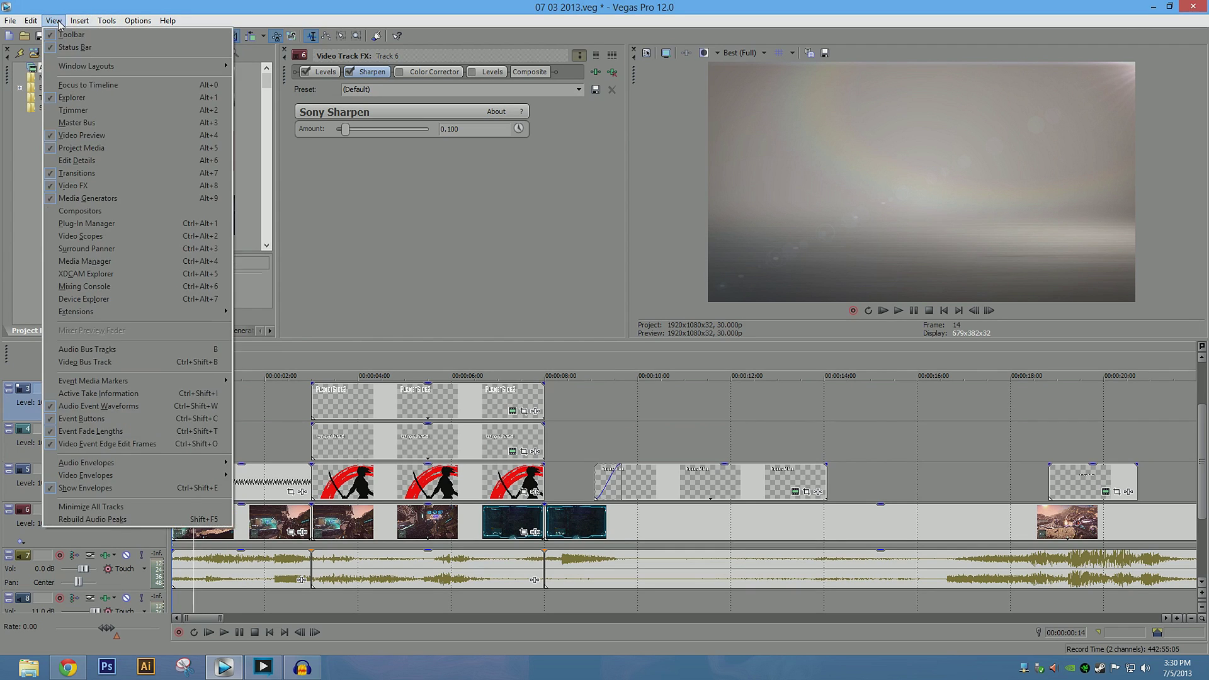
pyautogui.click(61, 23)
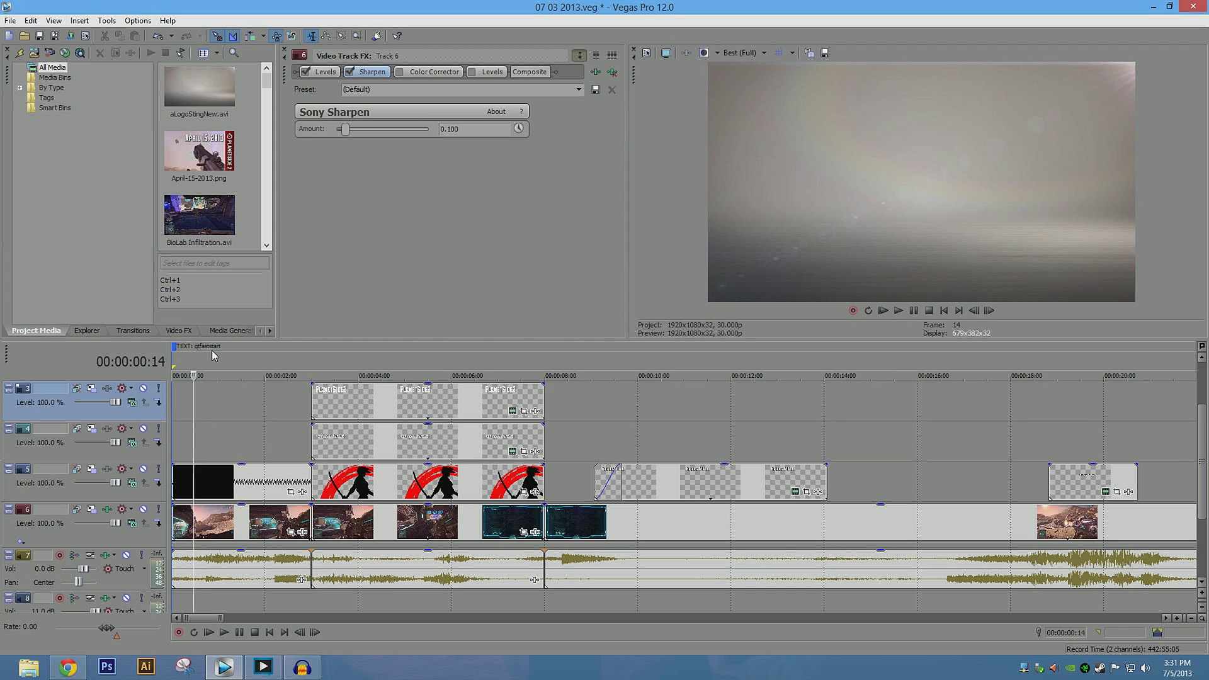
pyautogui.click(79, 22)
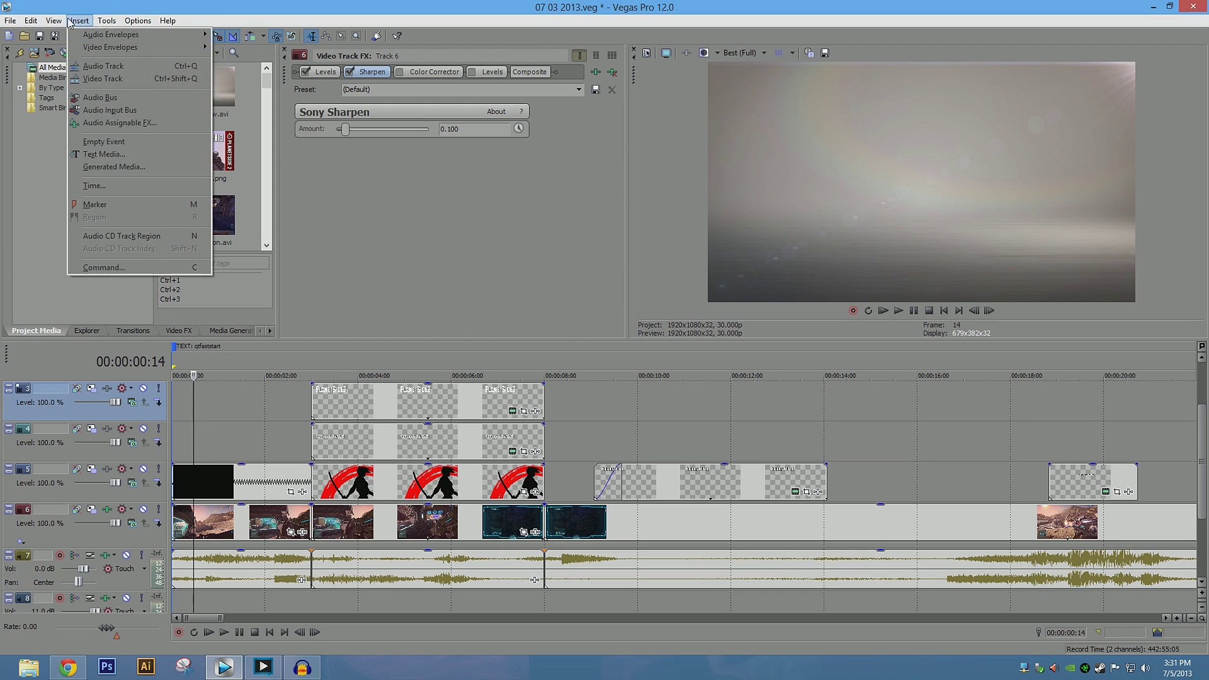
pyautogui.click(71, 22)
pyautogui.click(197, 387)
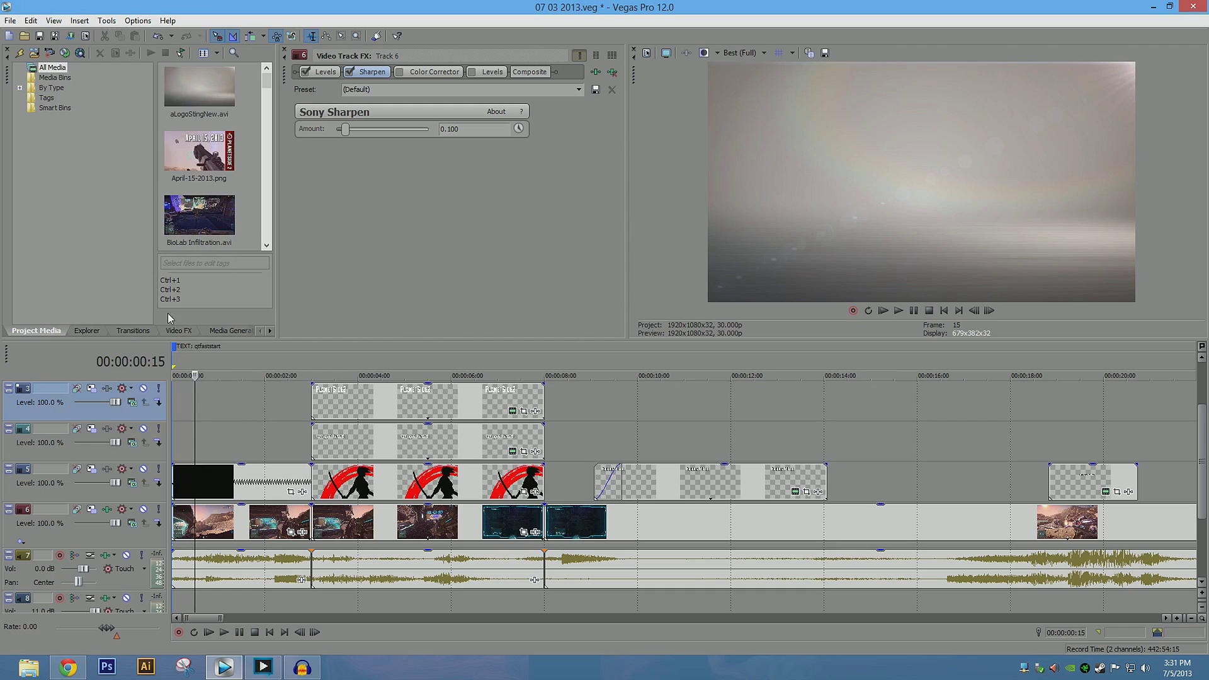
pyautogui.click(80, 20)
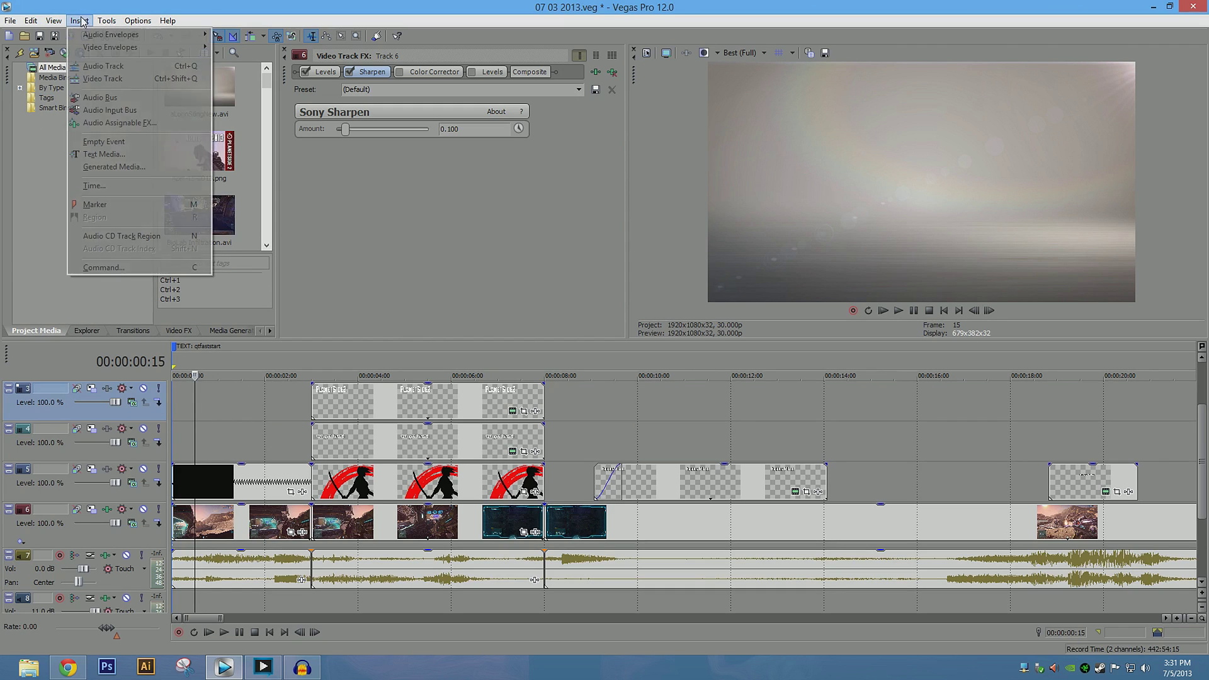
pyautogui.click(147, 267)
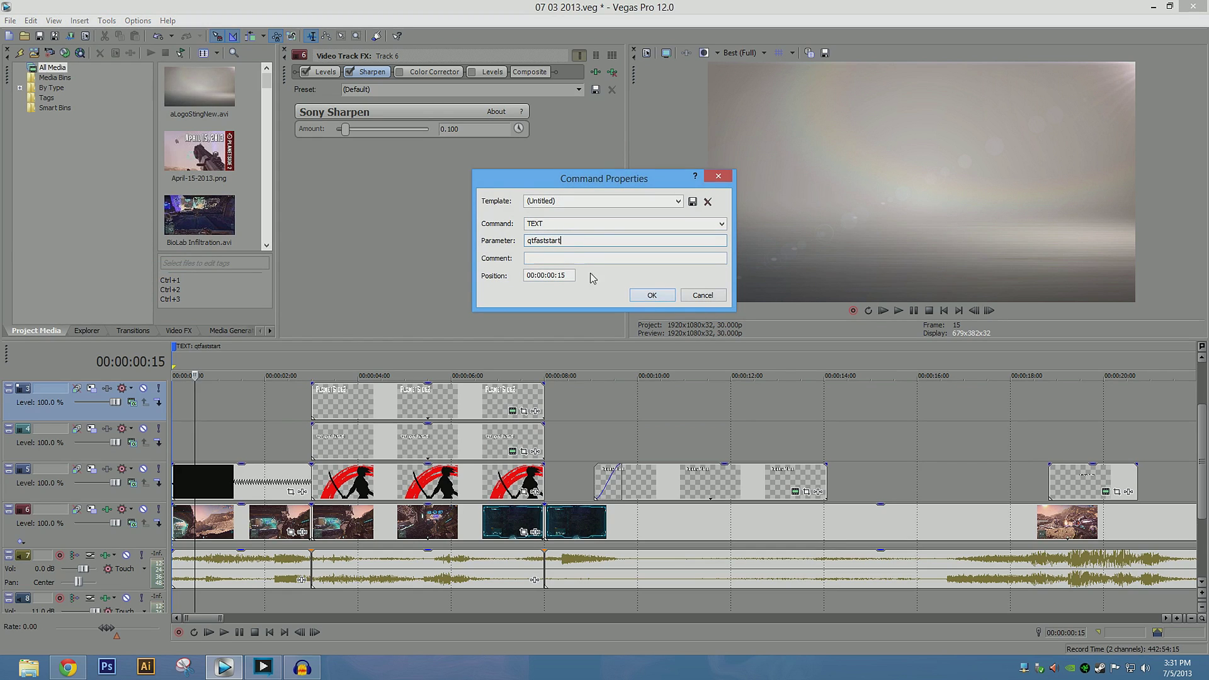
pyautogui.press('Tab')
pyautogui.press('Tab')
pyautogui.write('0')
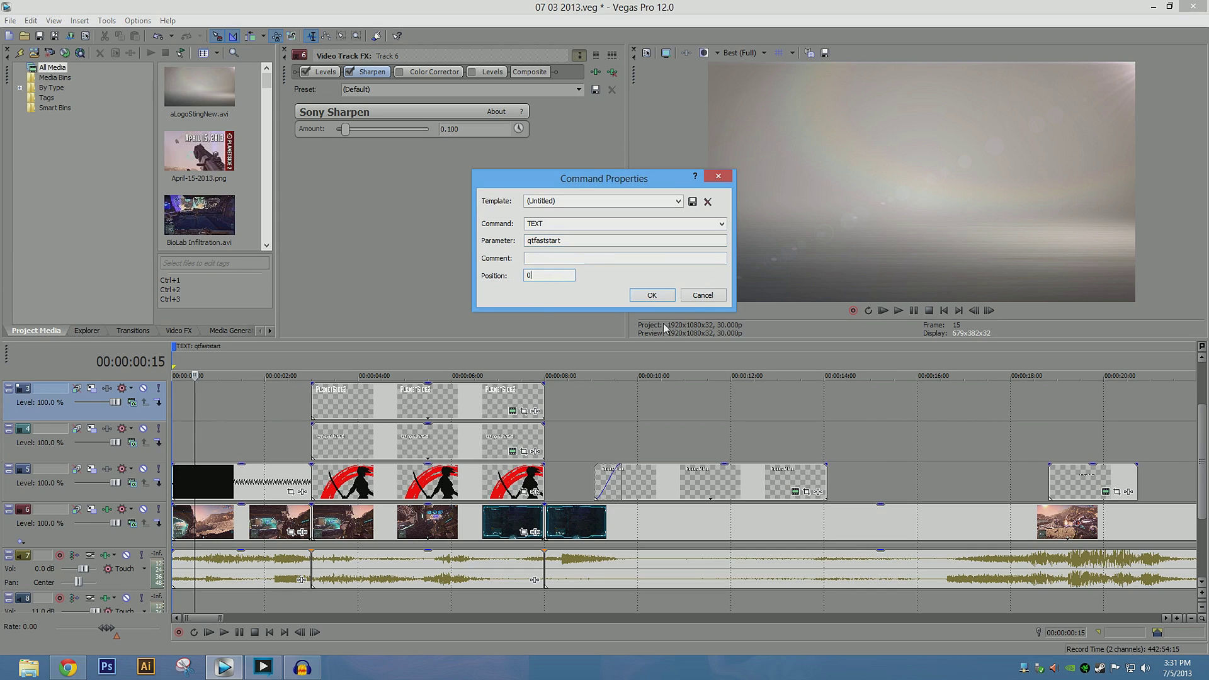
pyautogui.click(703, 296)
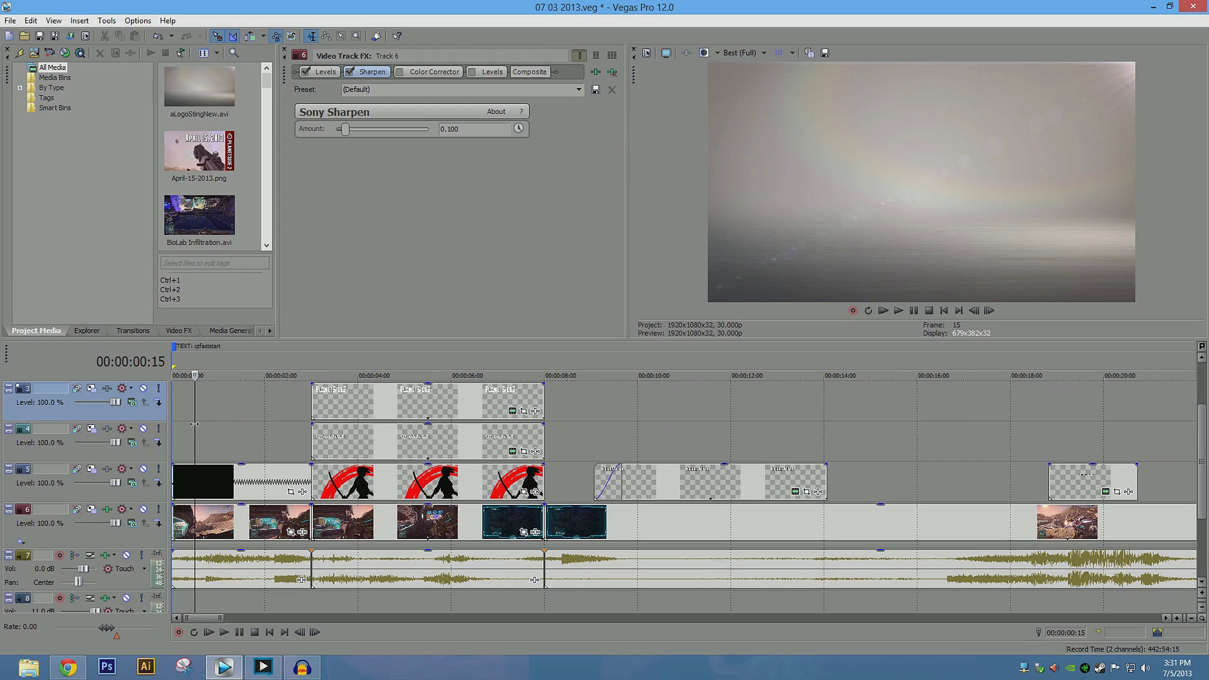
pyautogui.click(9, 21)
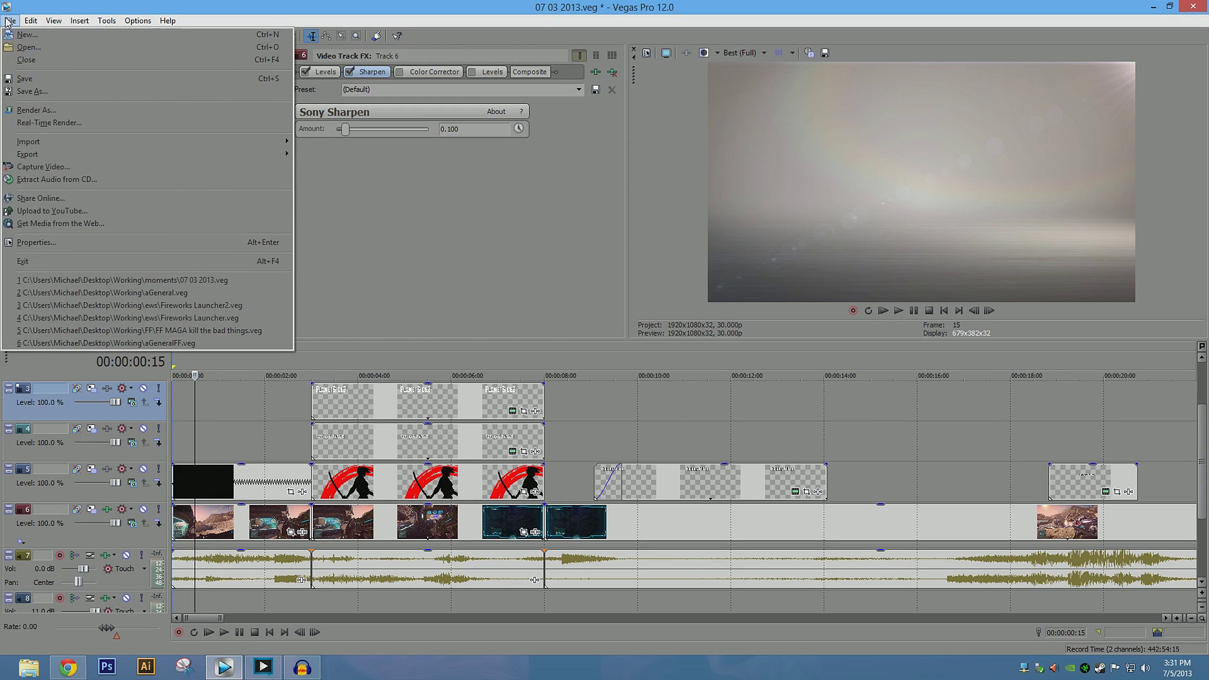
pyautogui.click(9, 21)
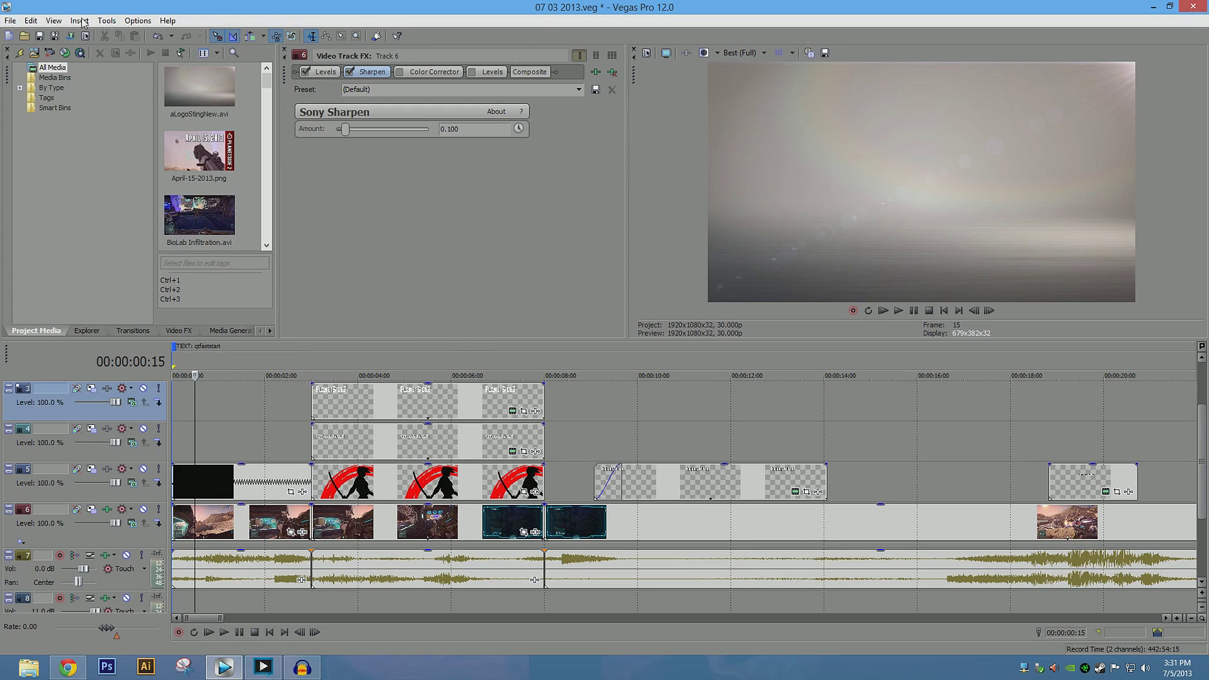
pyautogui.click(730, 424)
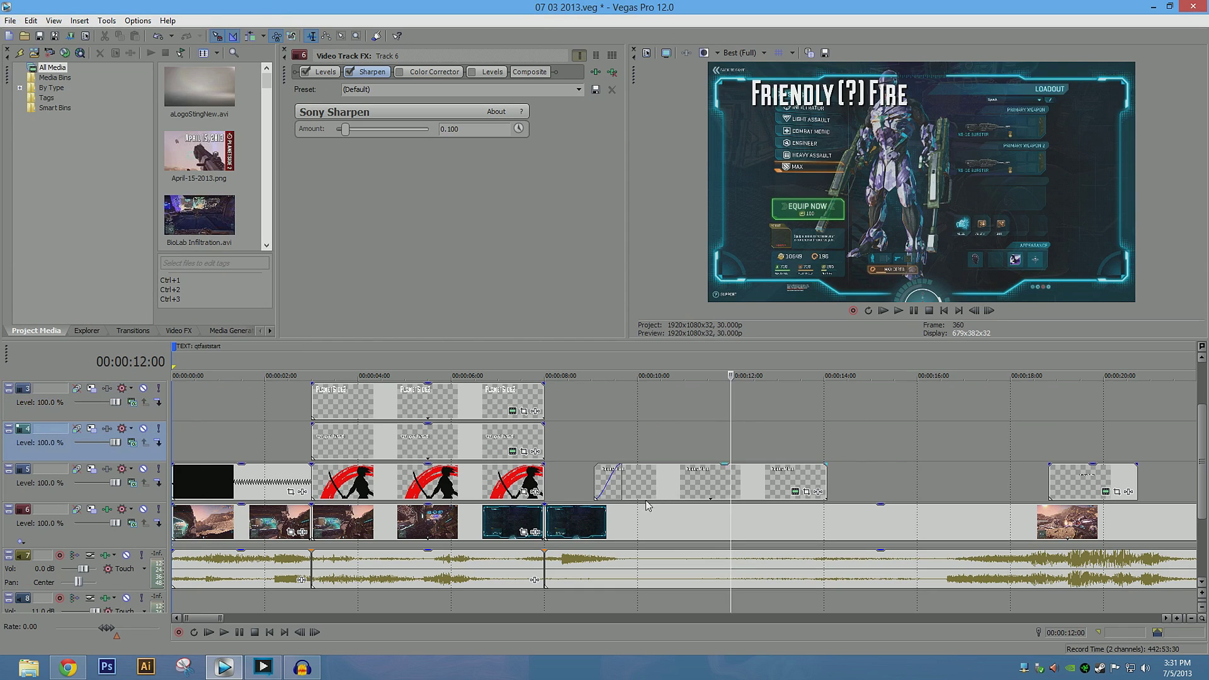
pyautogui.click(631, 523)
pyautogui.click(467, 495)
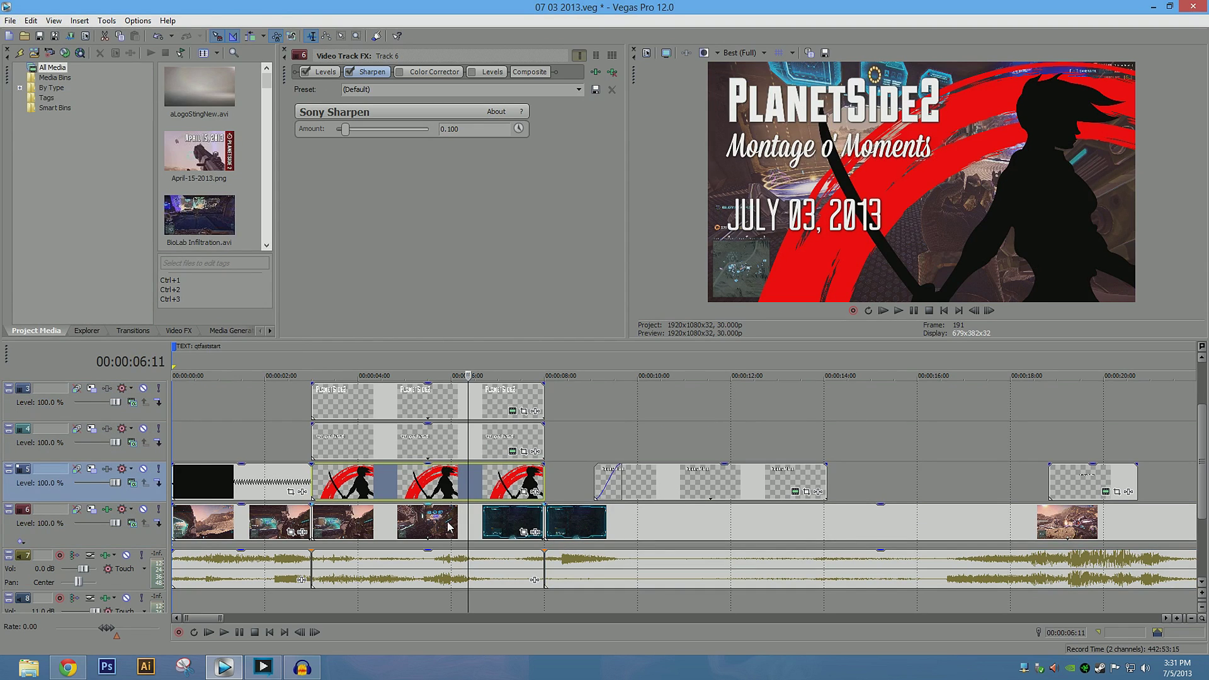
pyautogui.click(757, 491)
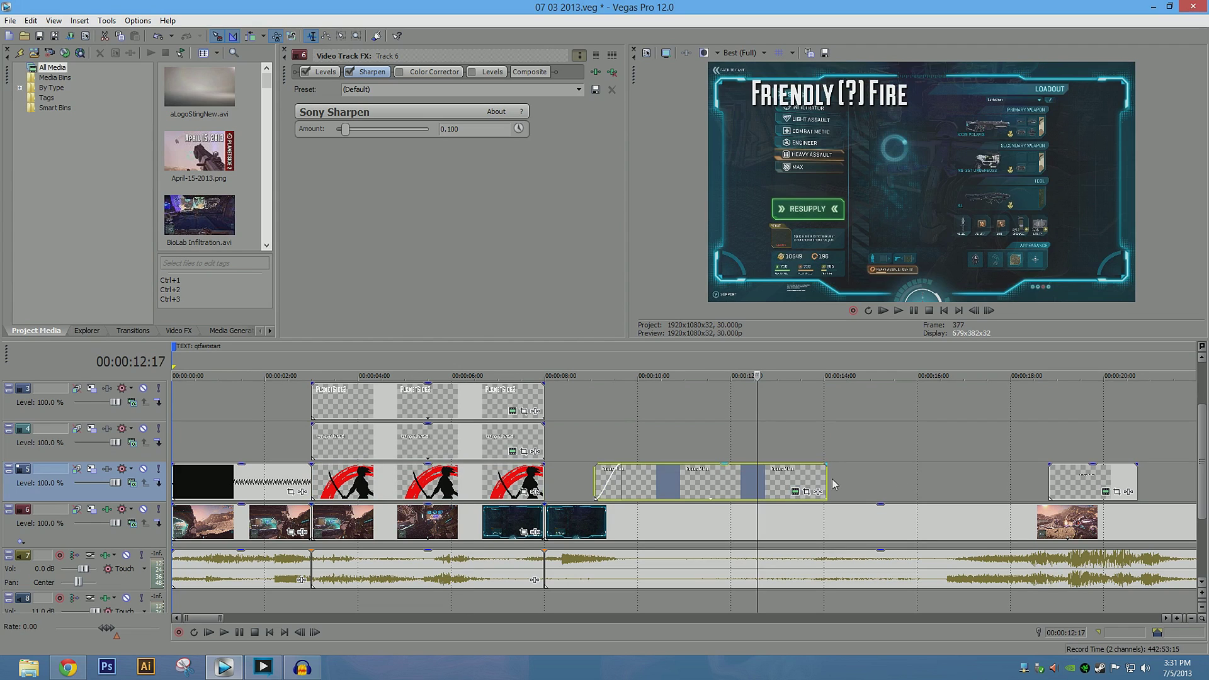
pyautogui.click(1079, 486)
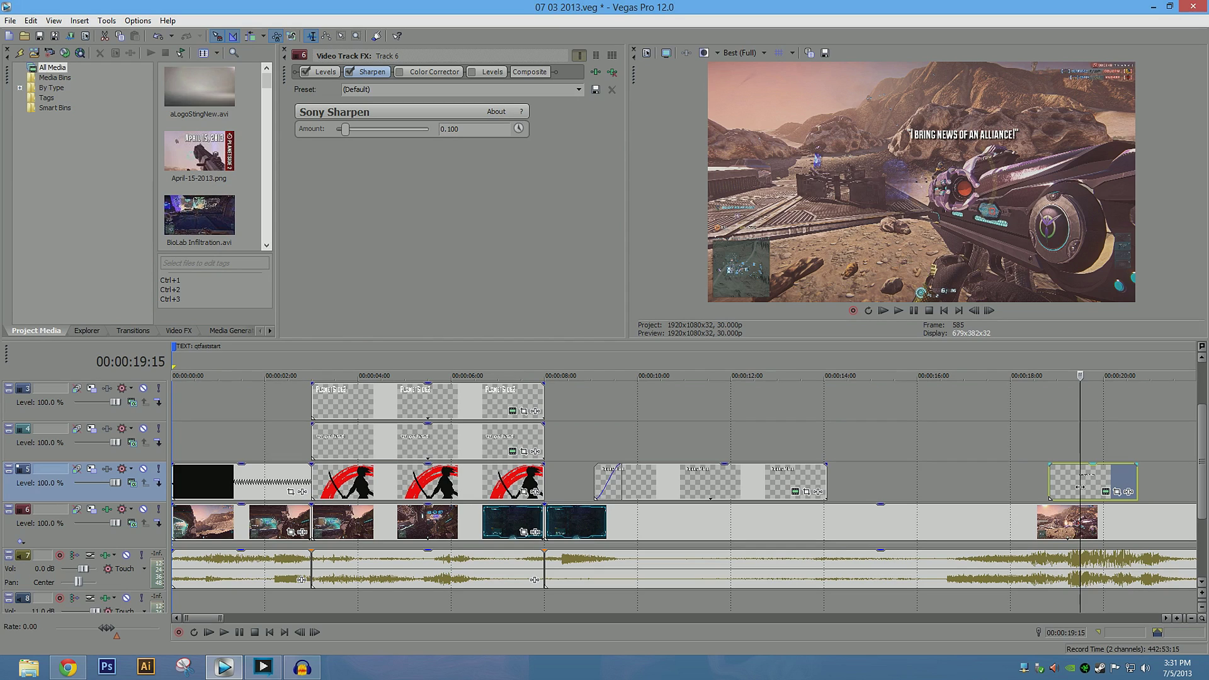
pyautogui.click(707, 442)
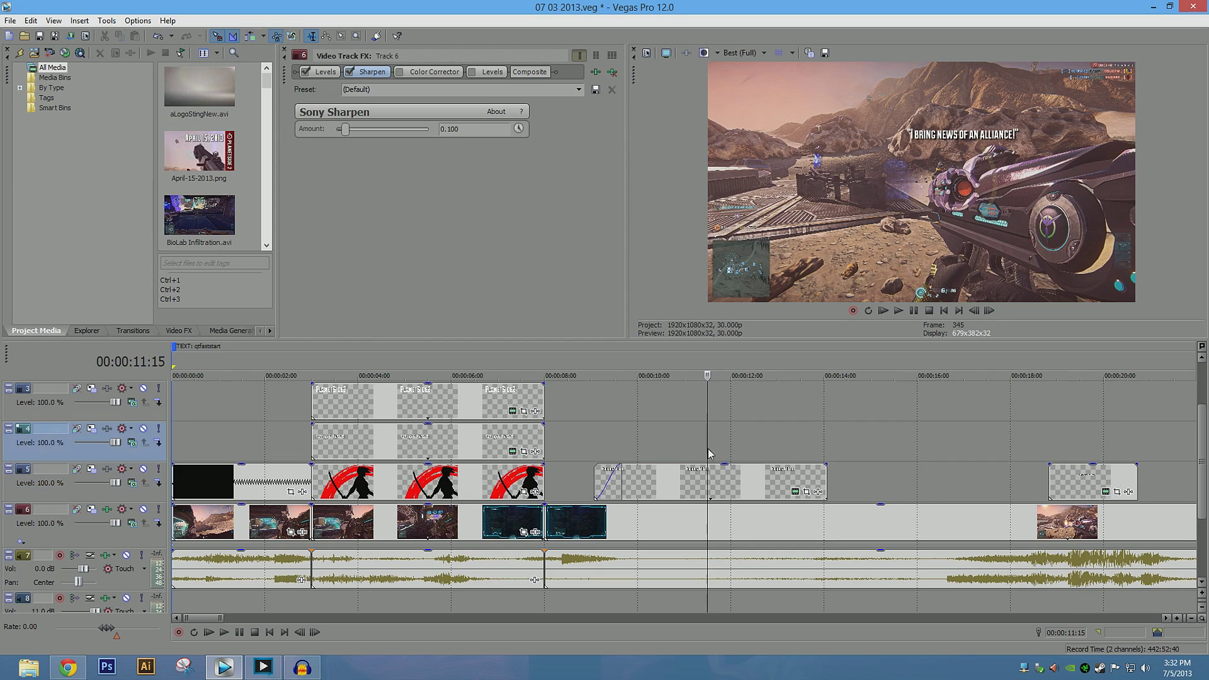
pyautogui.click(1085, 440)
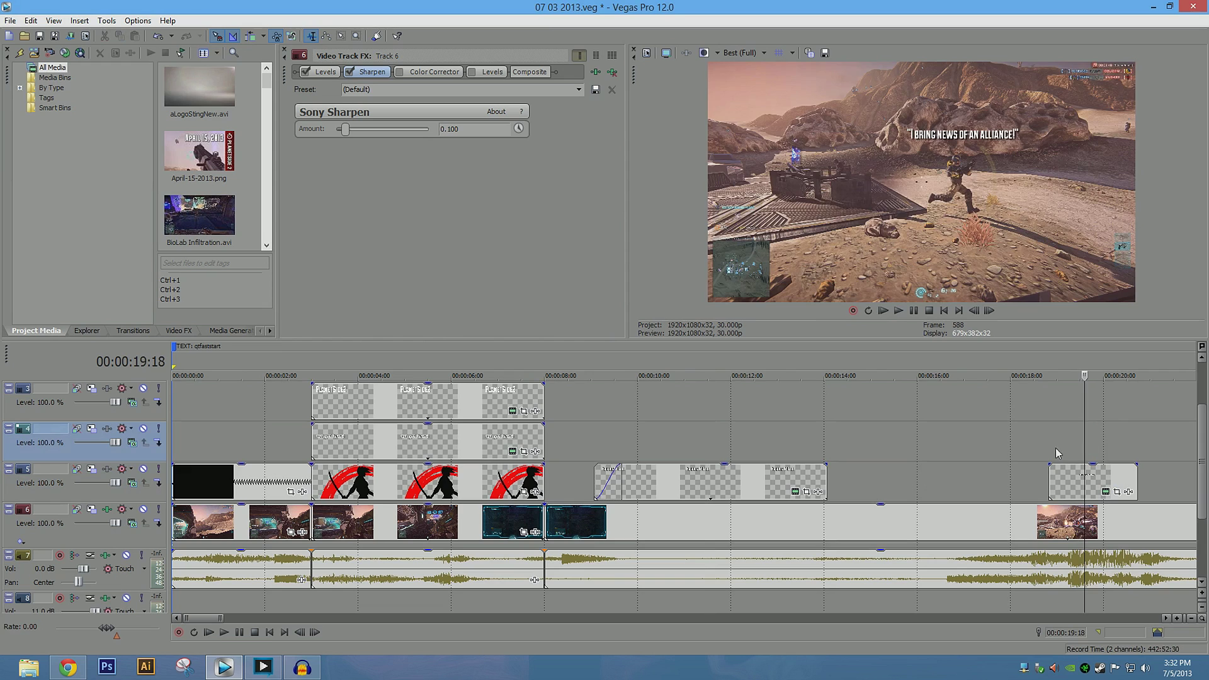
pyautogui.scroll(-5, 883, 456)
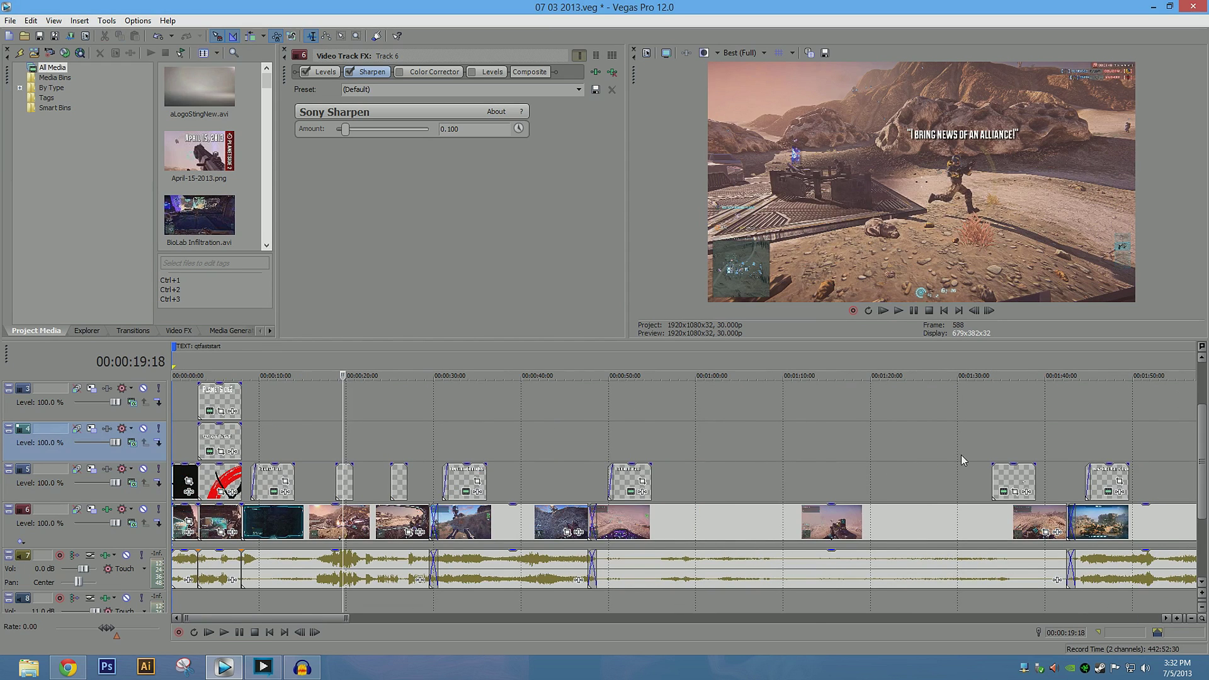
pyautogui.scroll(-3, 961, 454)
pyautogui.click(920, 450)
pyautogui.scroll(-2, 917, 451)
pyautogui.click(810, 470)
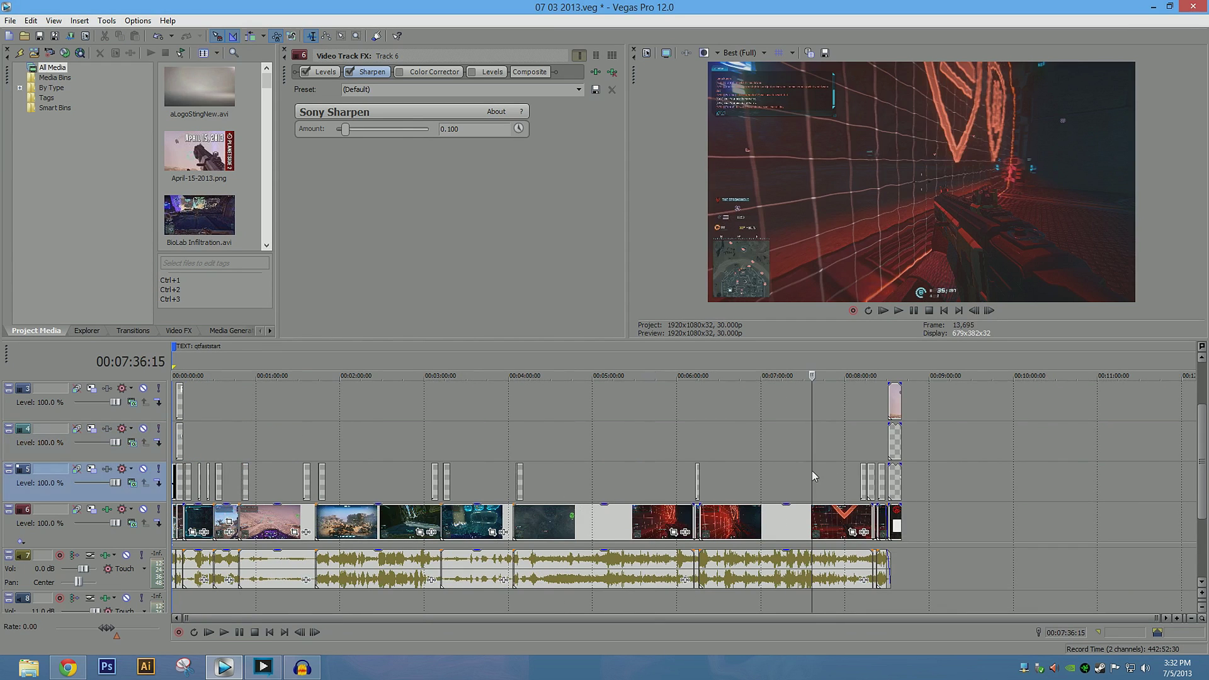
pyautogui.click(822, 452)
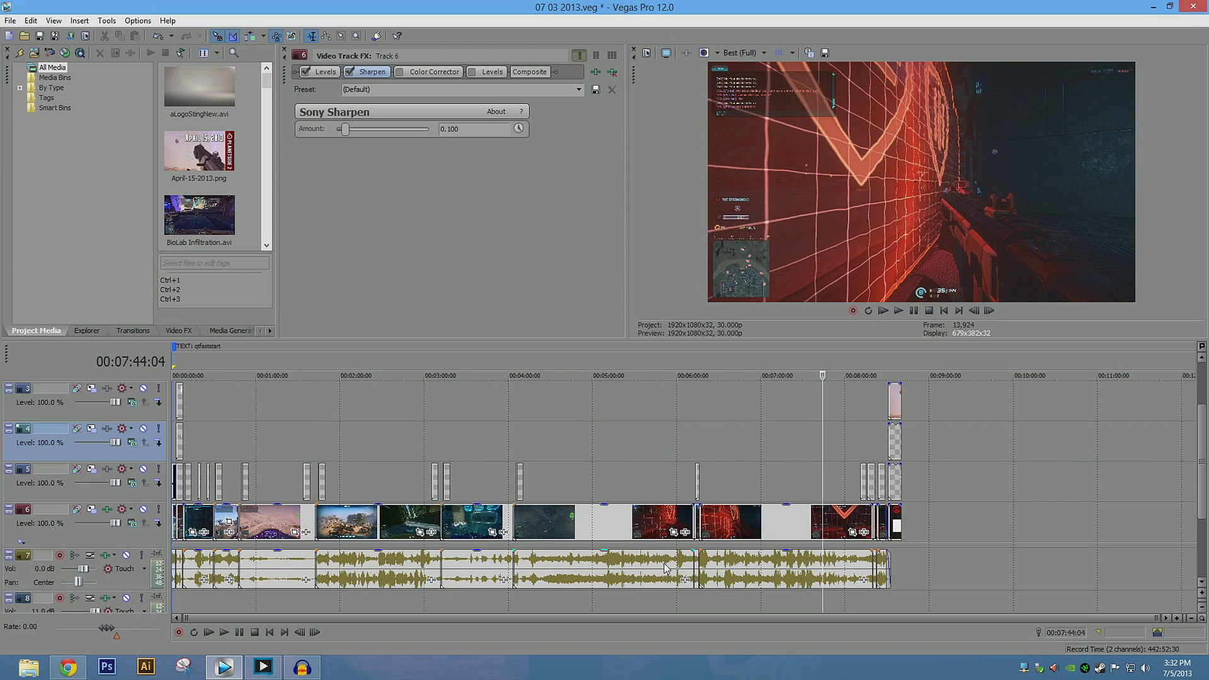
# In Chrome, scroll the NoSleepHD project tab, then go back to the Vegas Product Family tab.
pyautogui.click(68, 667)
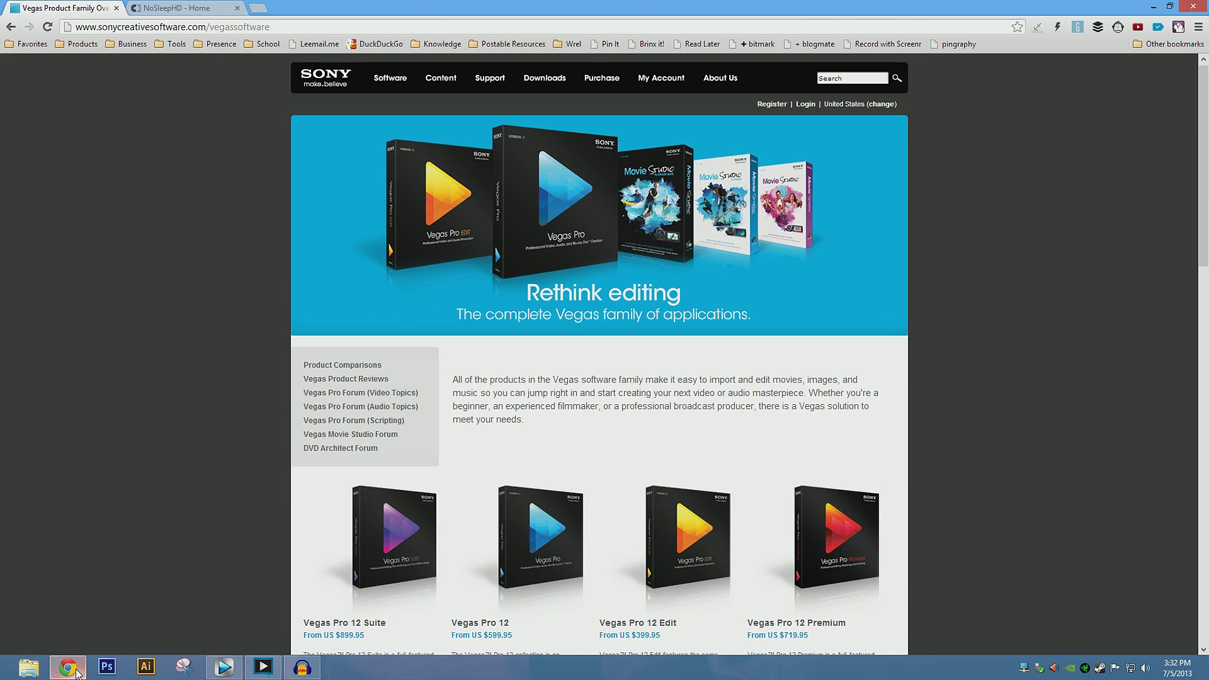
pyautogui.click(149, 6)
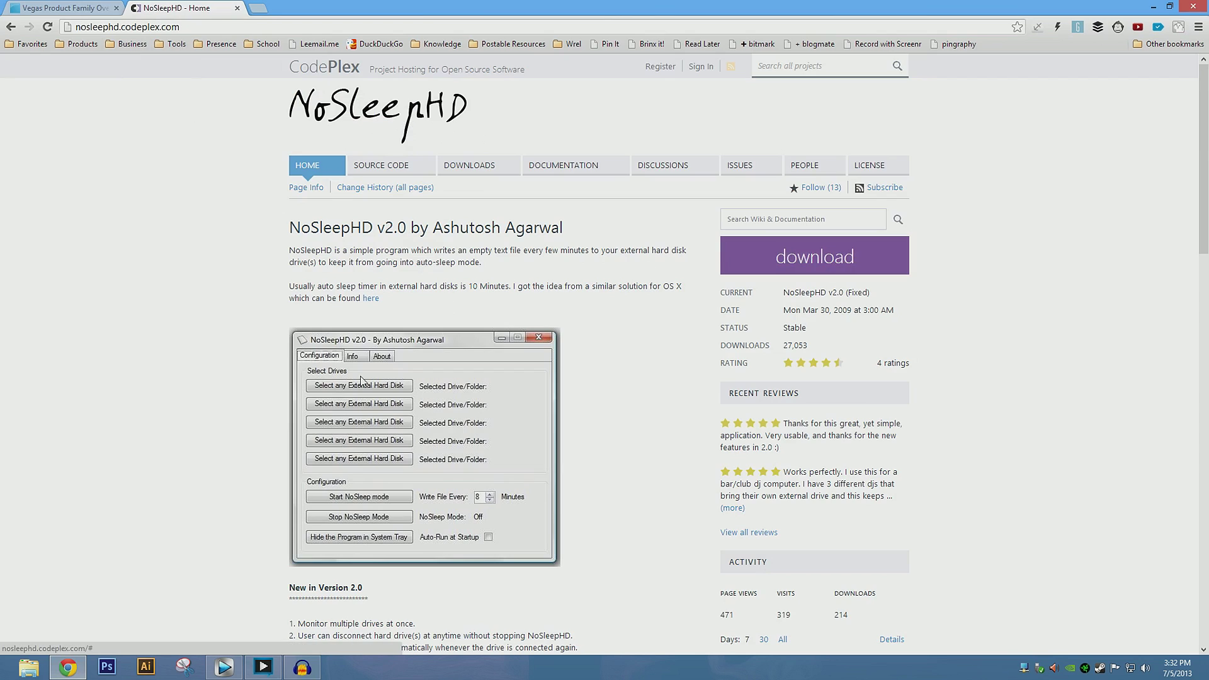
pyautogui.scroll(-2, 214, 434)
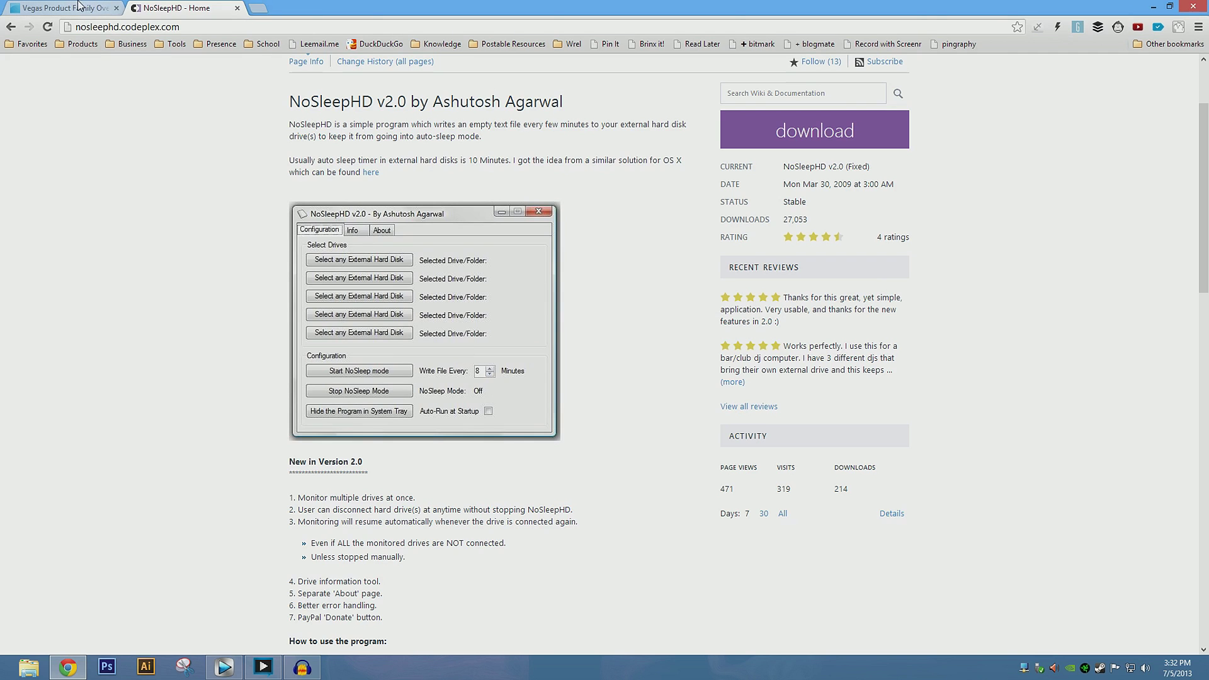
pyautogui.click(79, 6)
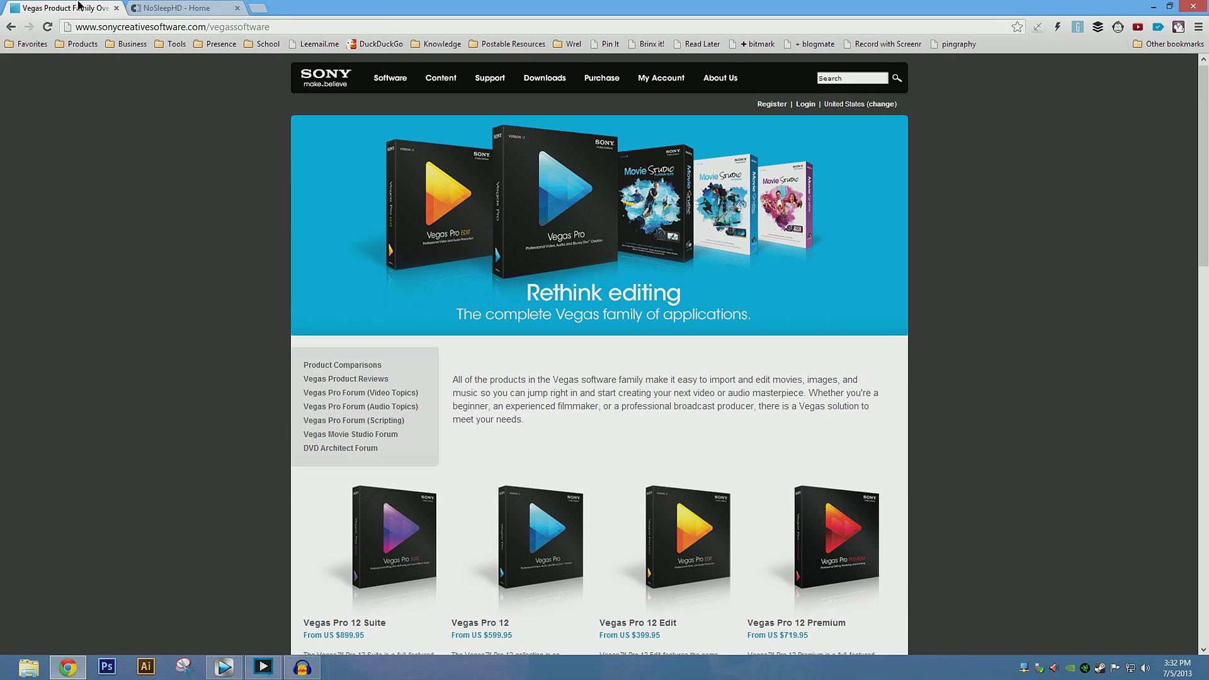
# Return from Chrome to Vegas and move the montage playhead to about 1:44:18.
pyautogui.click(68, 667)
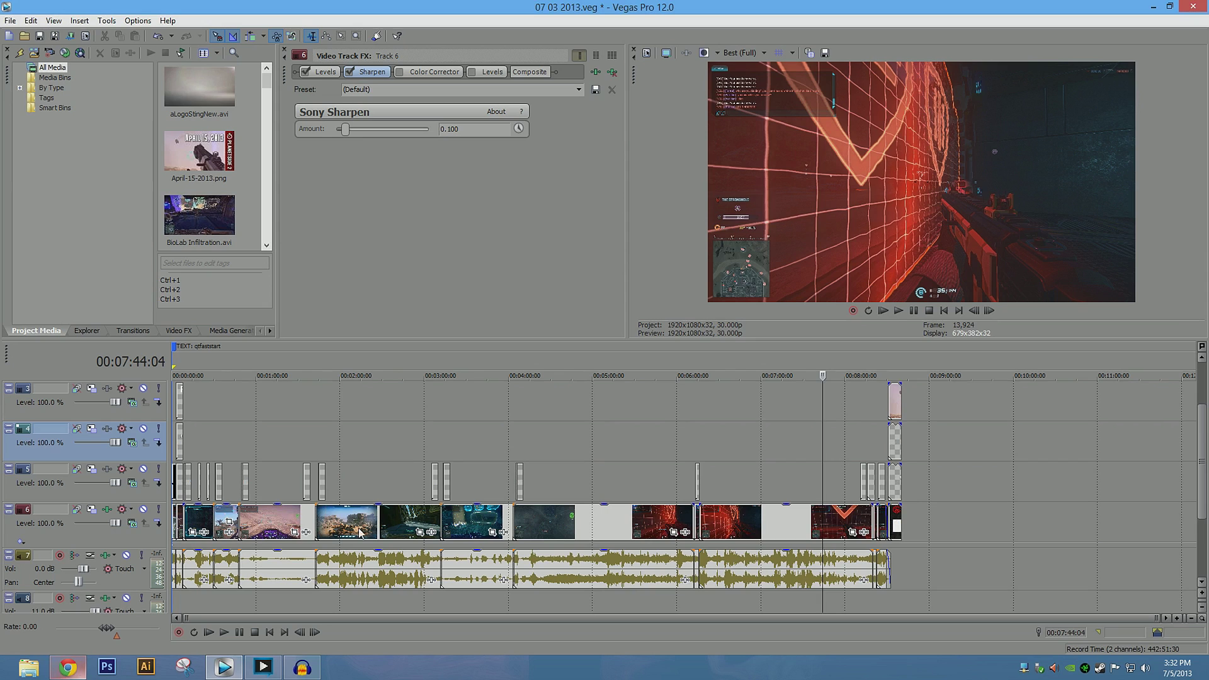
pyautogui.click(450, 435)
pyautogui.click(318, 440)
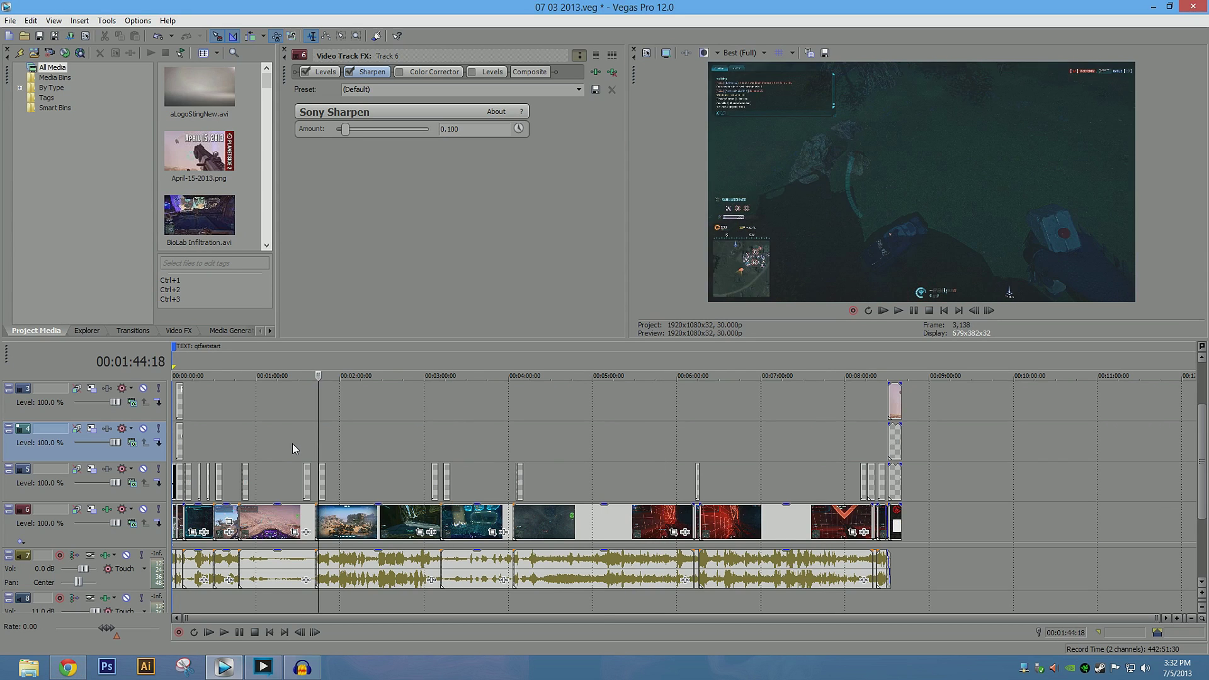
pyautogui.scroll(2, 293, 444)
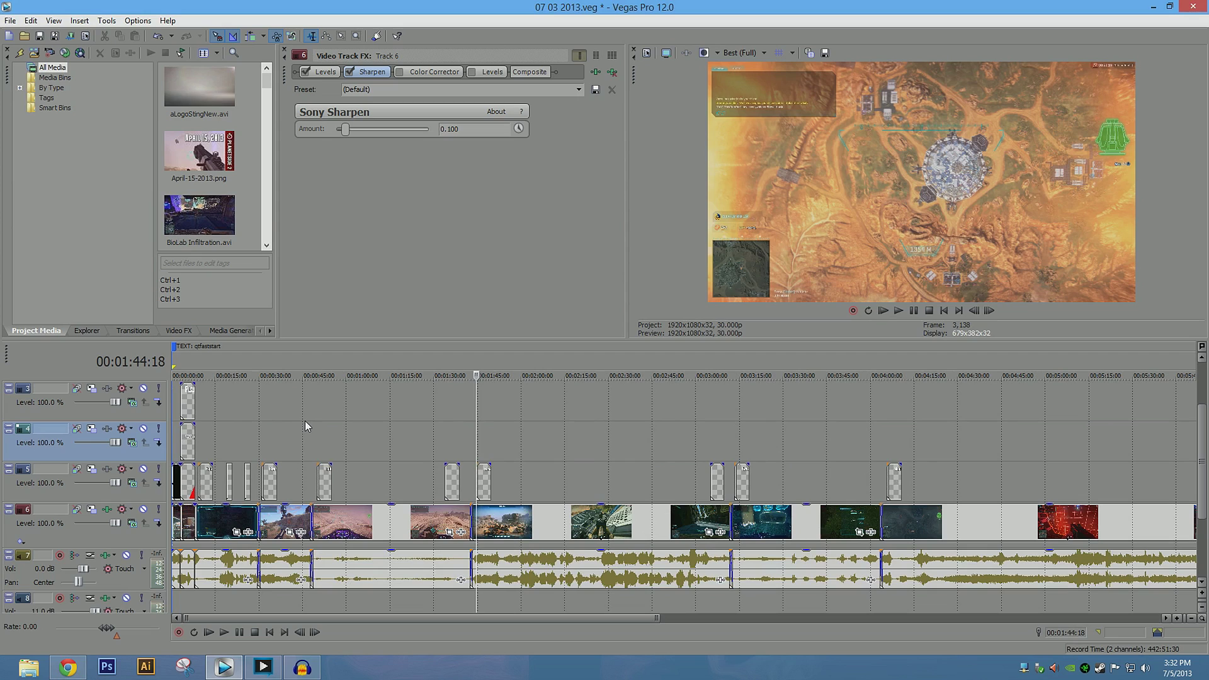
pyautogui.click(1155, 8)
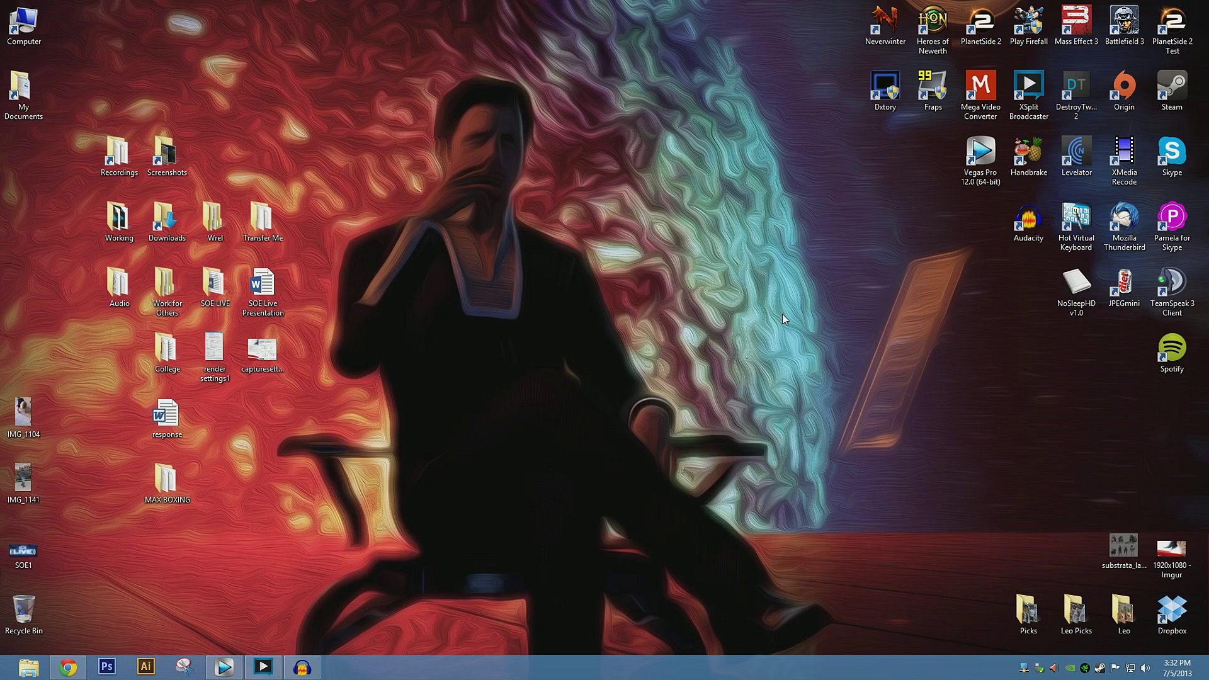